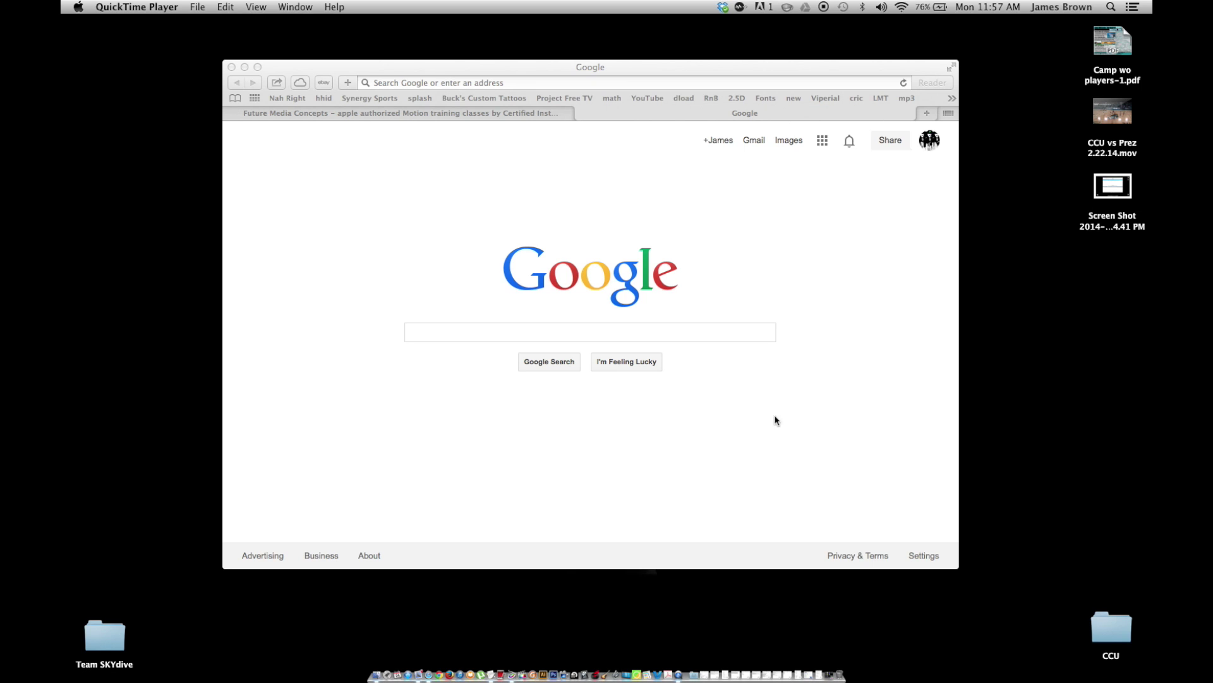
# - Search Google for 'synergy video express download'
pyautogui.click(469, 321)
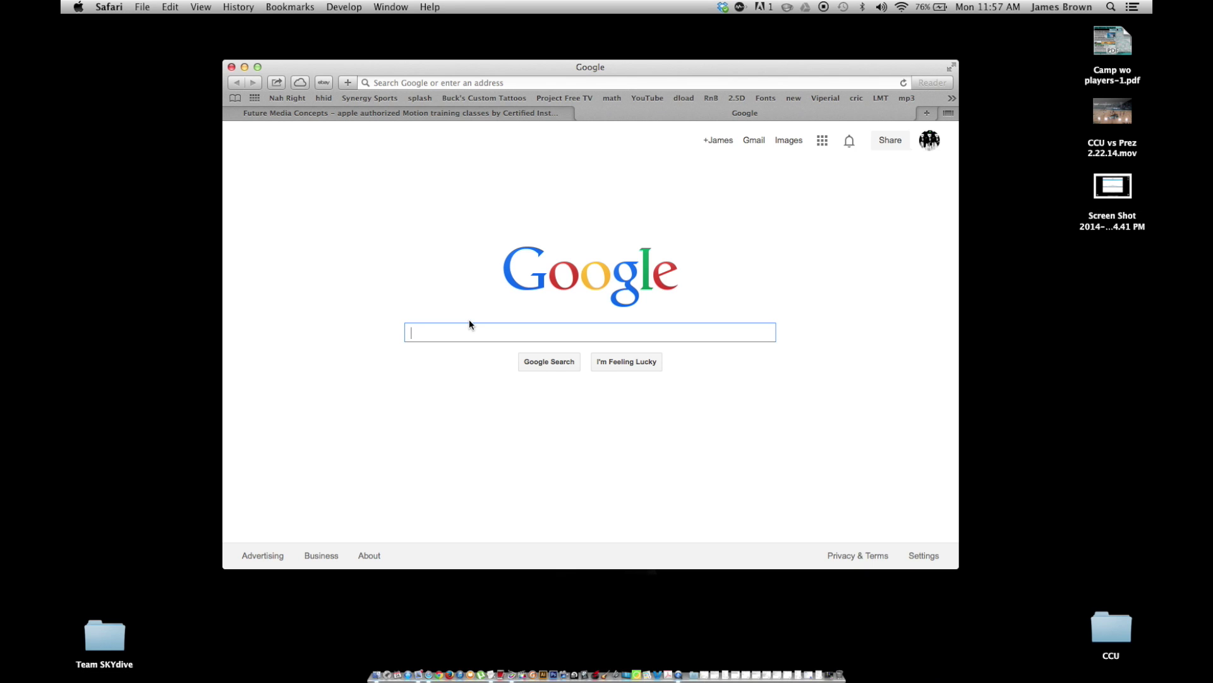
pyautogui.write('synerg')
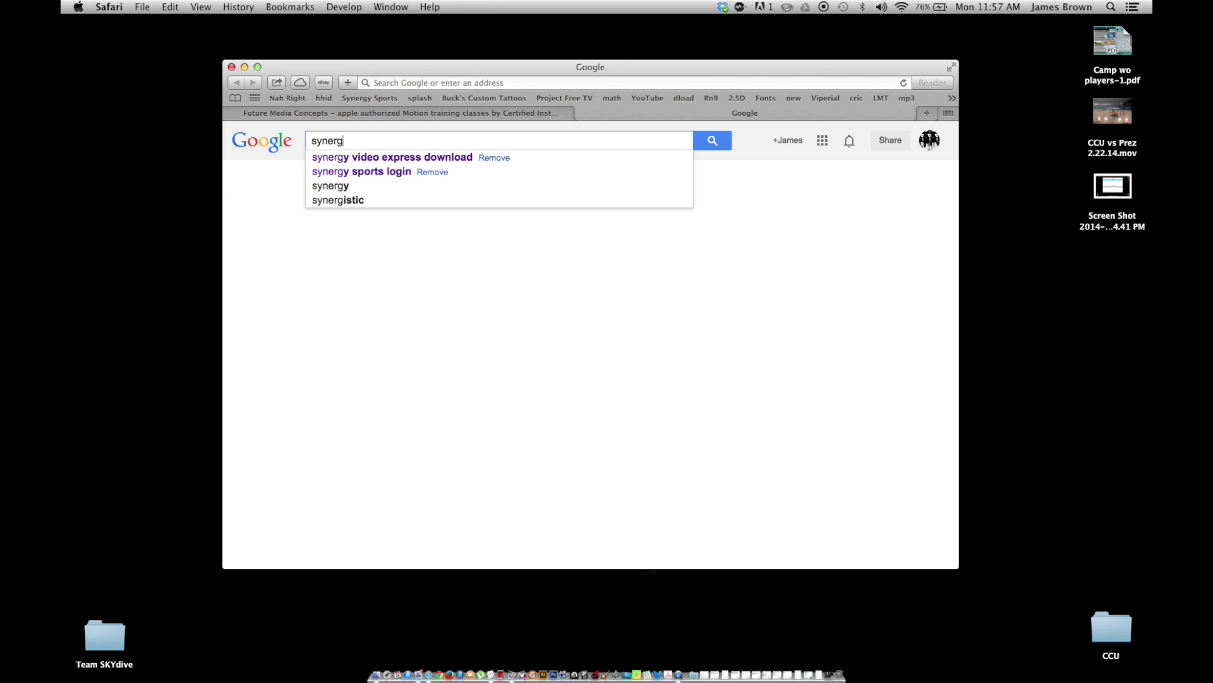
pyautogui.write('y video ')
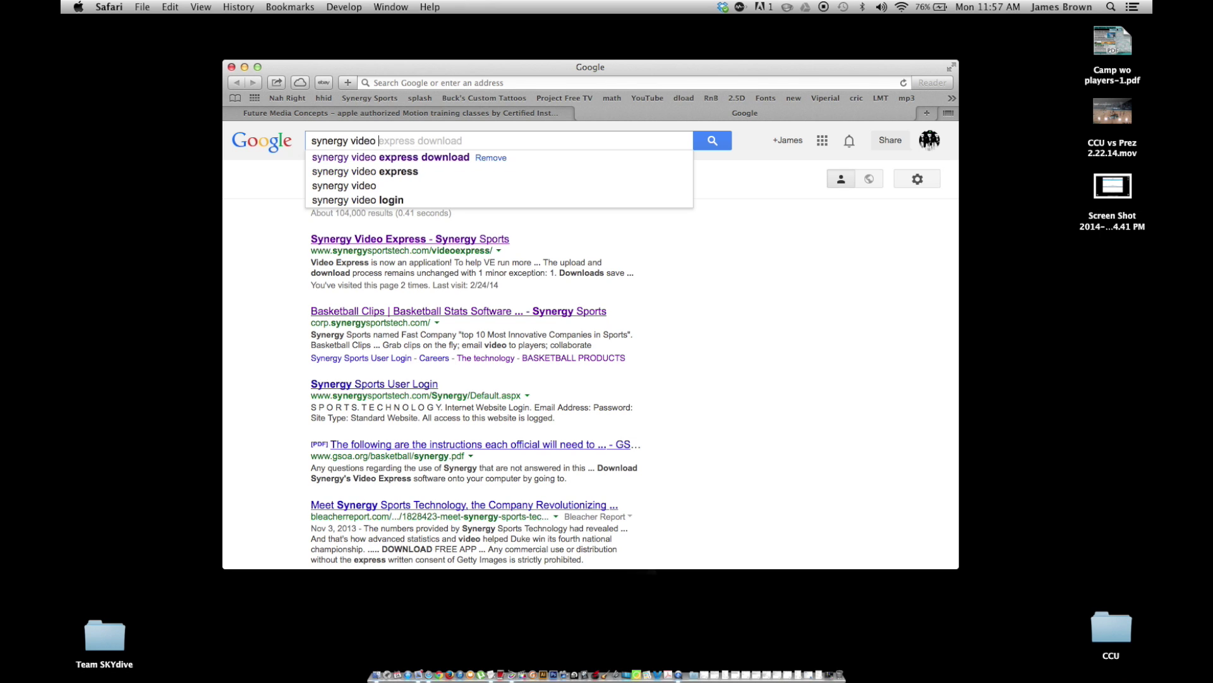
pyautogui.write('express download')
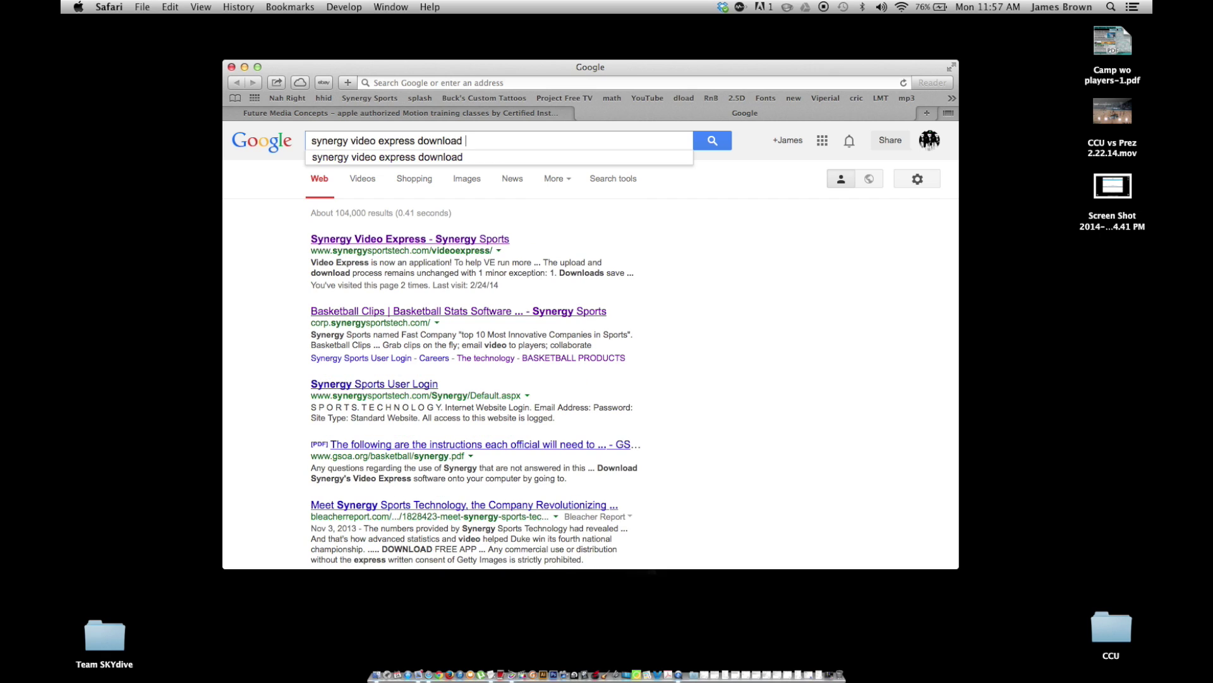
pyautogui.press('Return')
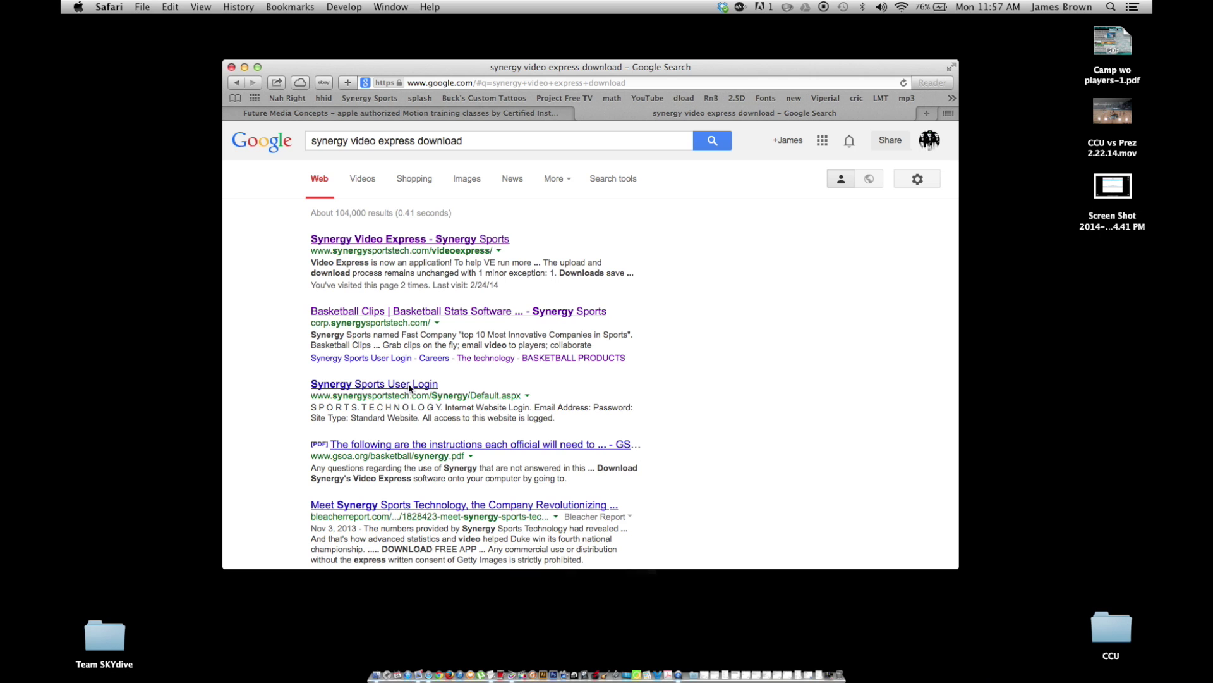
# - Look at the Basketball Clips result, return to the search results, and open the Synergy Video Express page
pyautogui.click(391, 312)
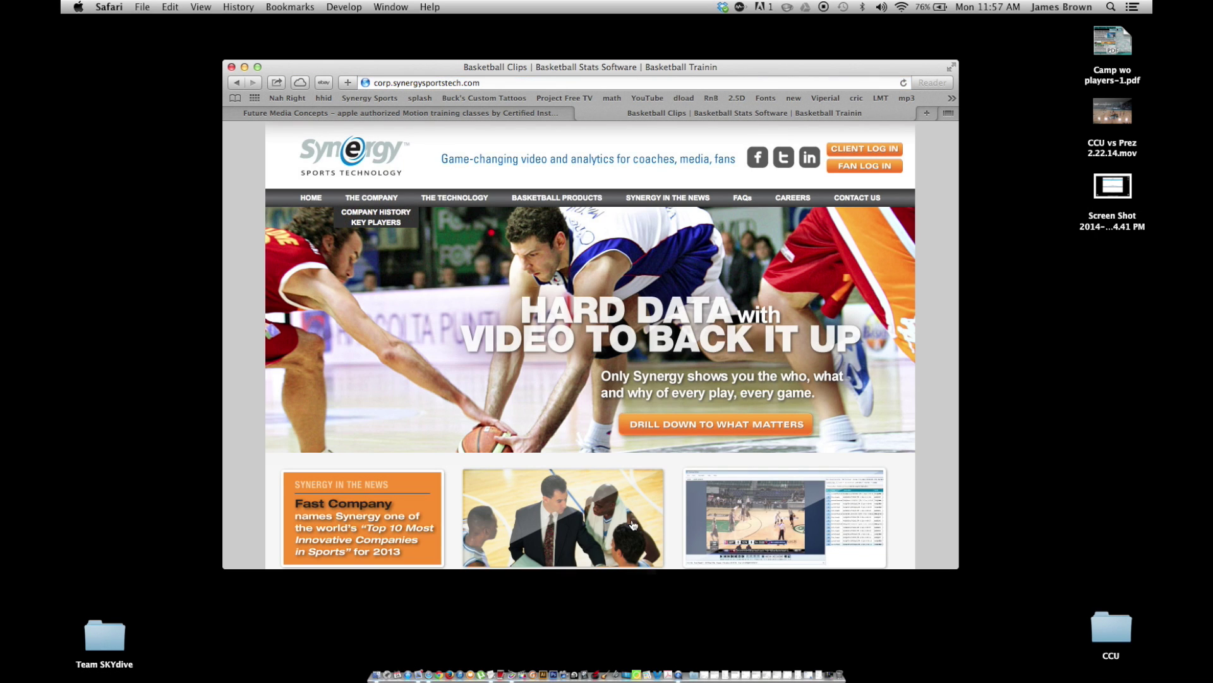
pyautogui.scroll(-10, 632, 523)
pyautogui.scroll(10, 632, 524)
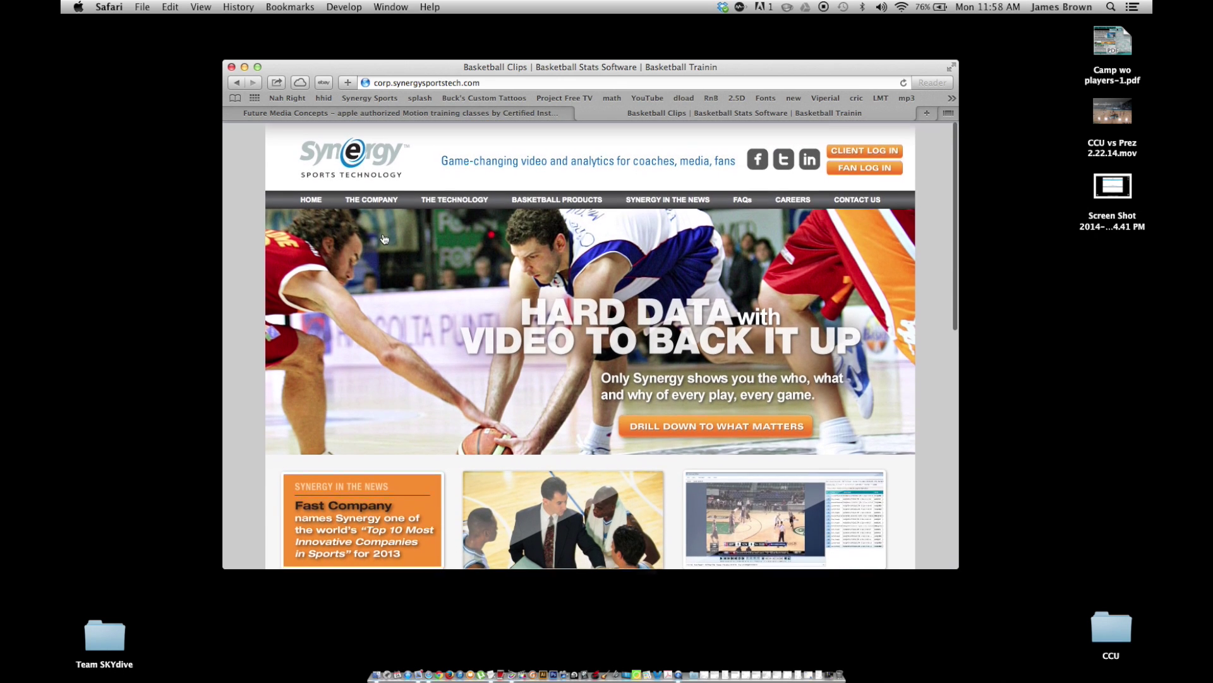
pyautogui.click(237, 83)
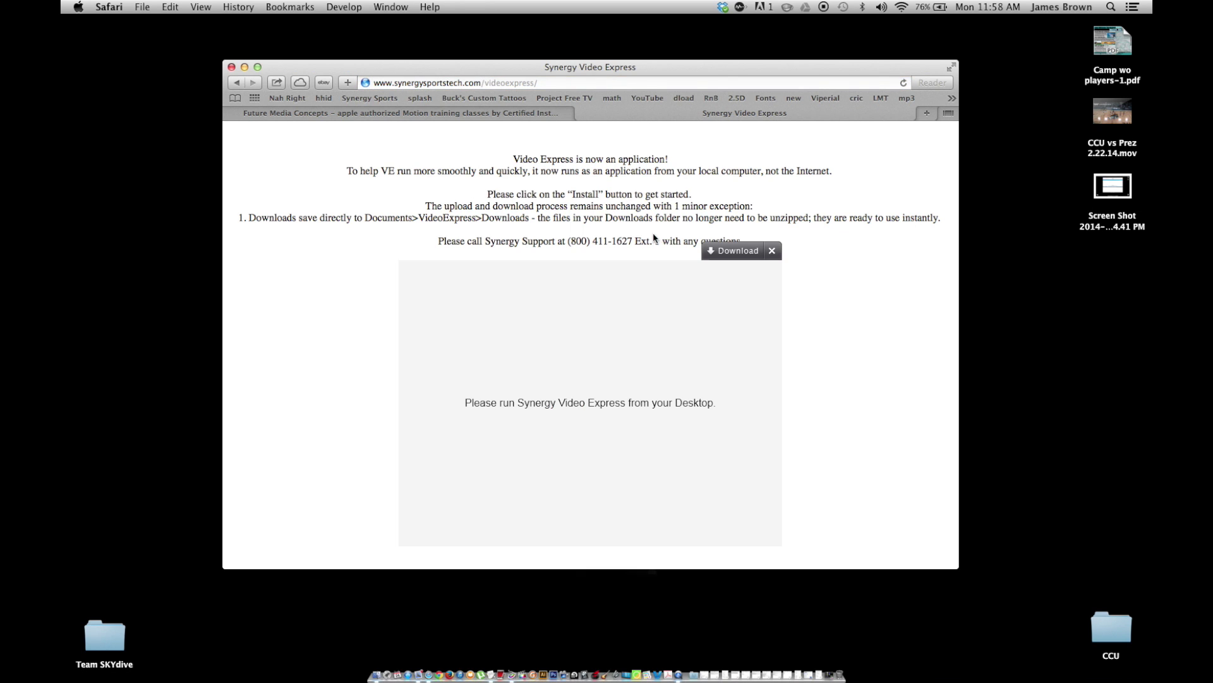
pyautogui.moveTo(766, 353)
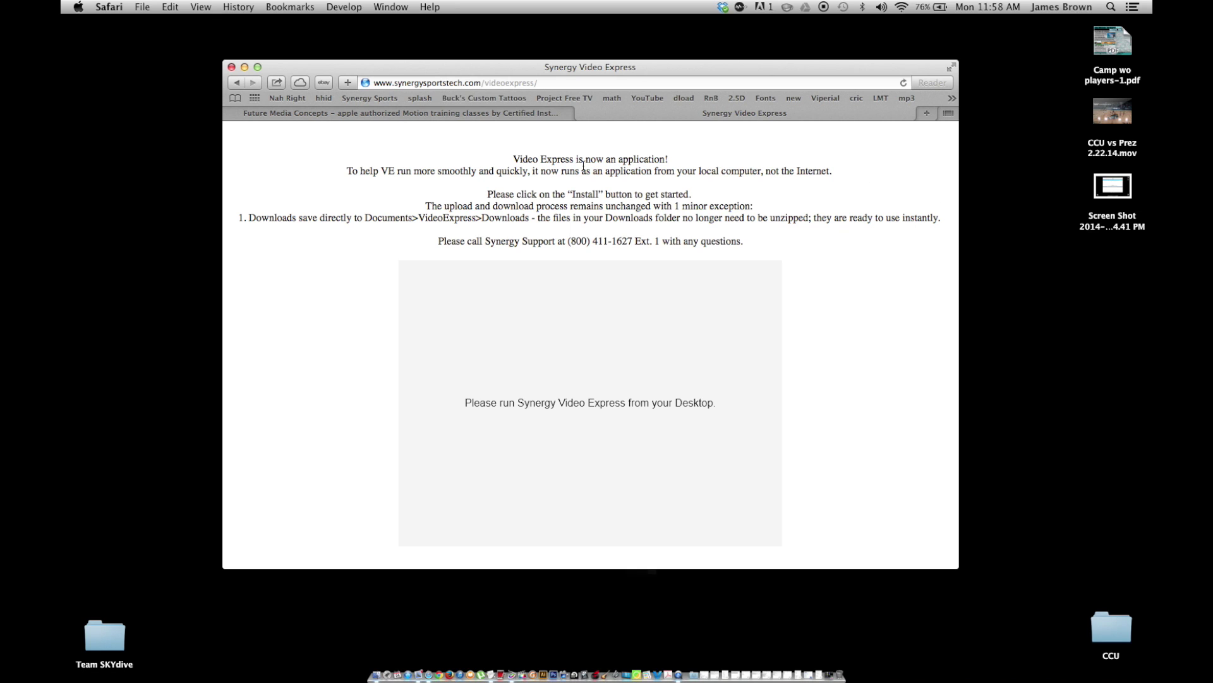
pyautogui.moveTo(535, 430)
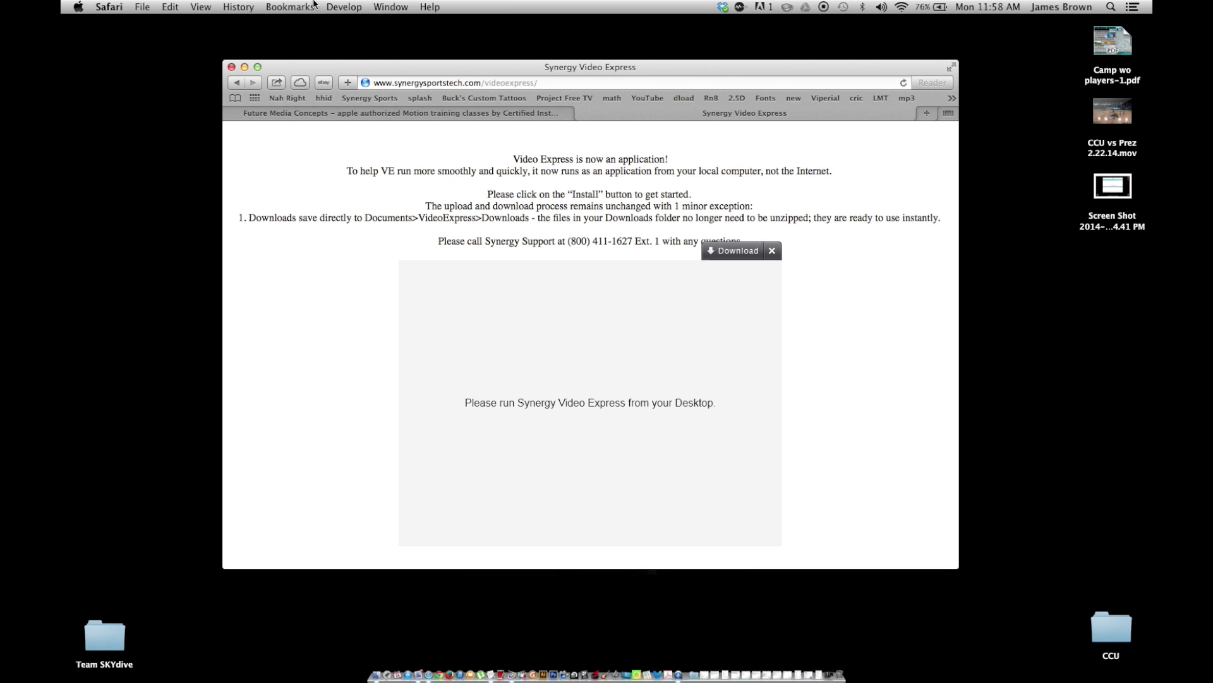
# - Minimise Safari and remove Synergy Video Express from the Dock
pyautogui.click(244, 68)
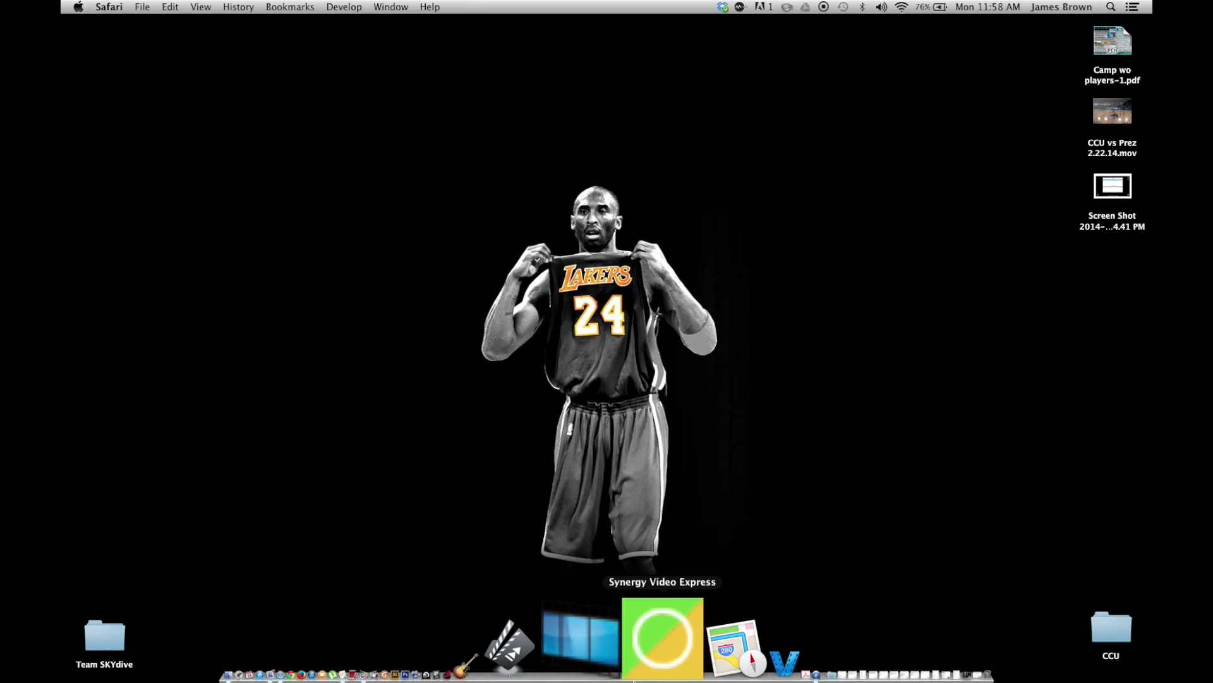
pyautogui.rightClick(627, 662)
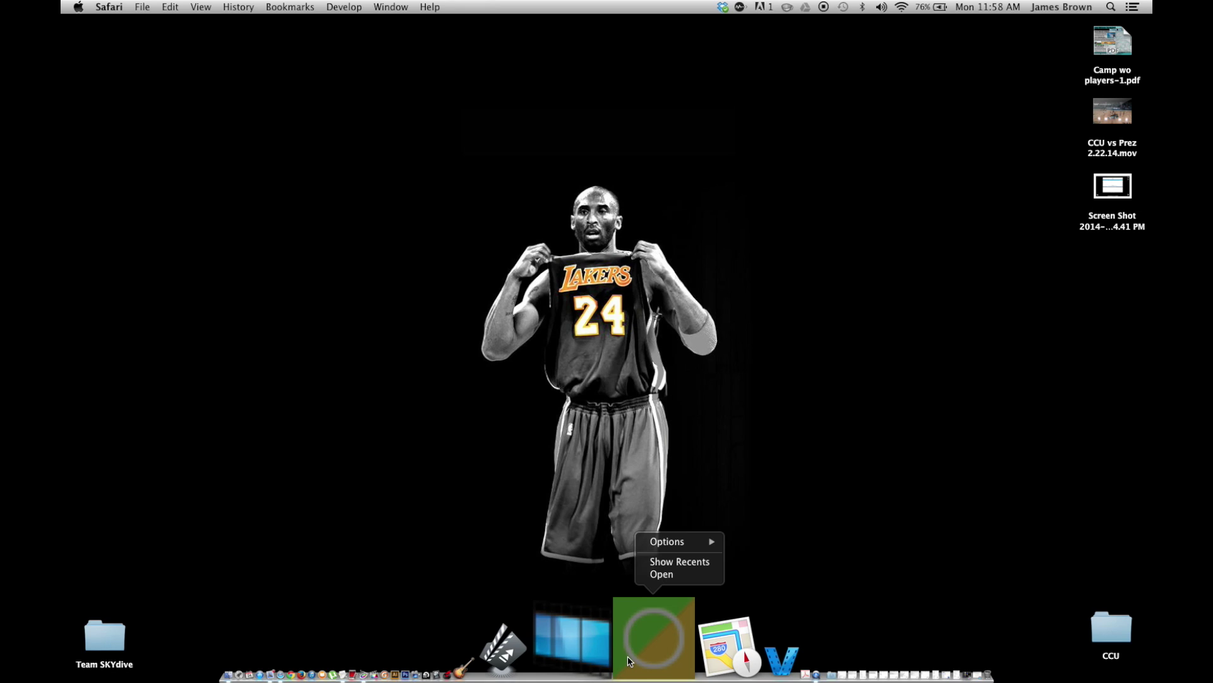
pyautogui.moveTo(661, 542)
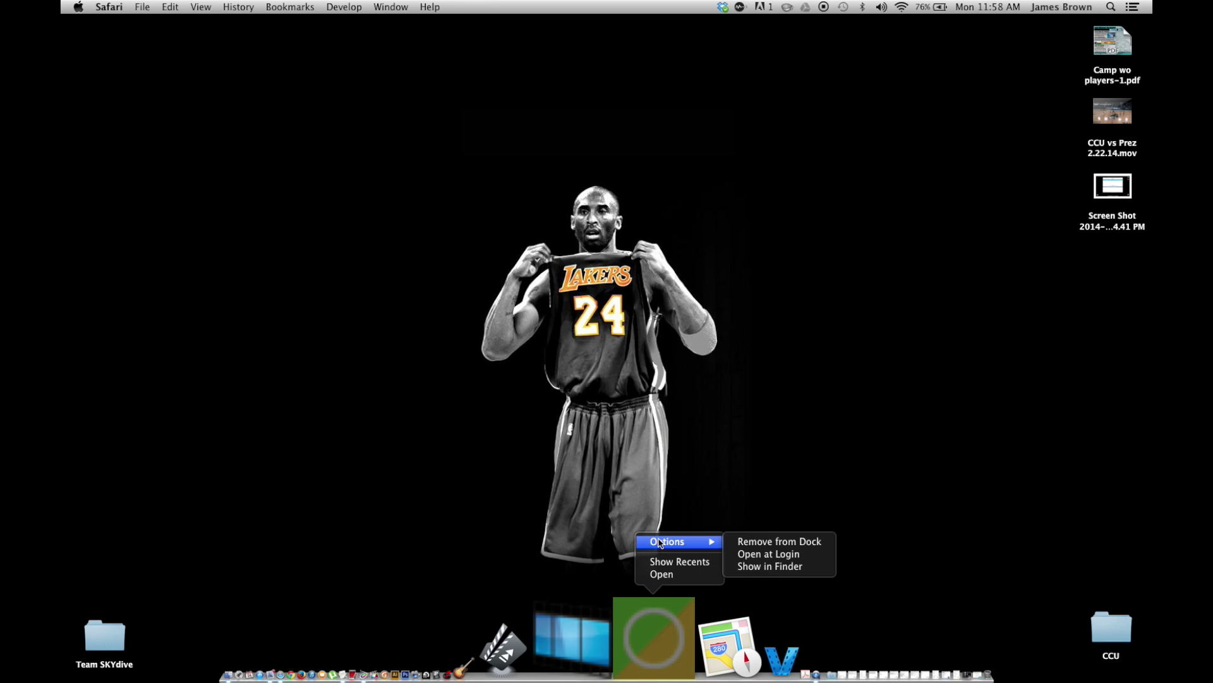
pyautogui.click(765, 542)
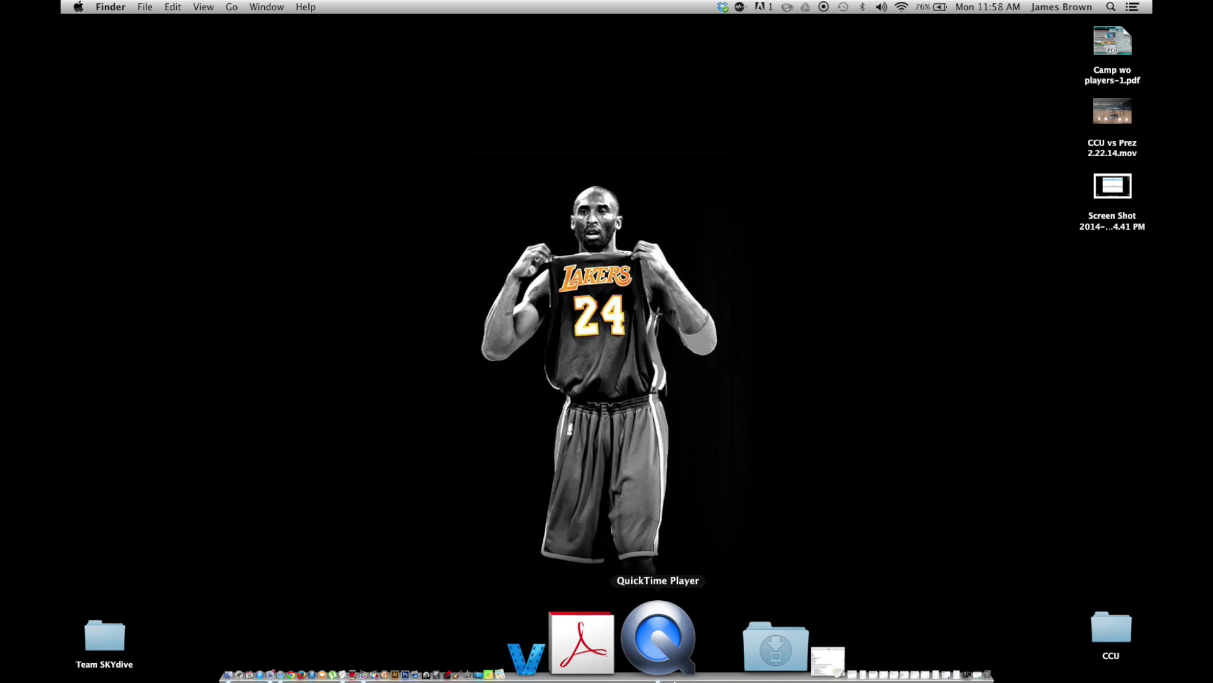
# - Launch Synergy Video Express from a Spotlight search for 'syn'
pyautogui.click(1111, 6)
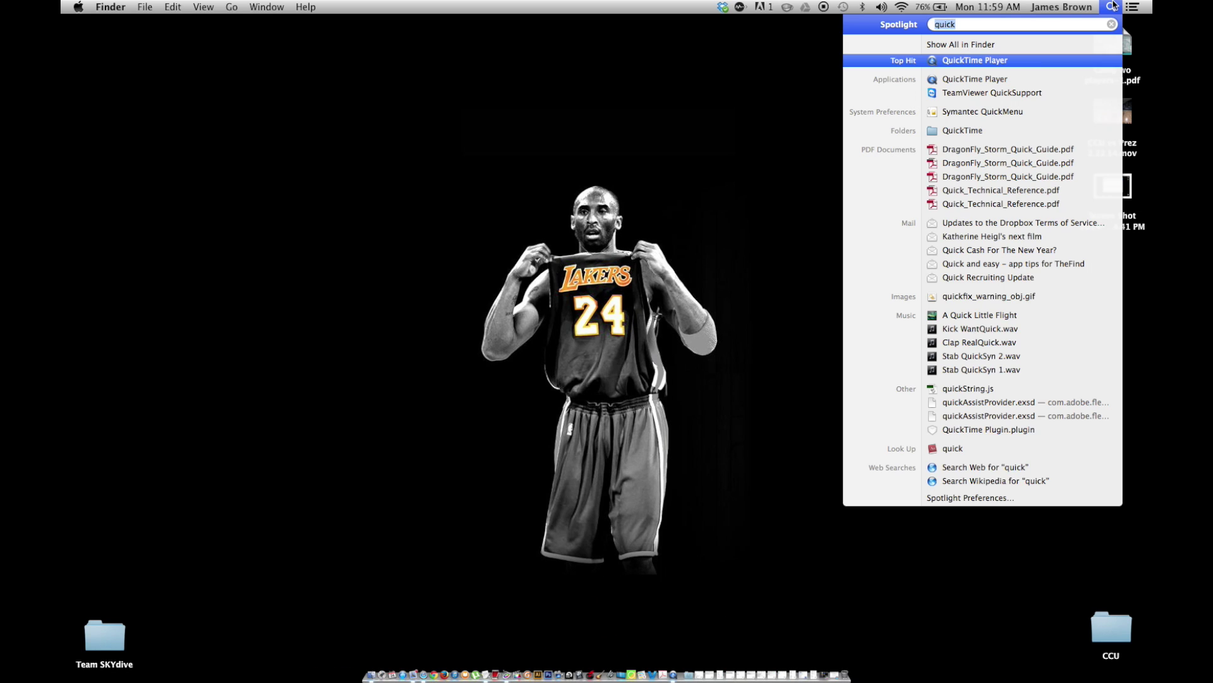
pyautogui.write('syn')
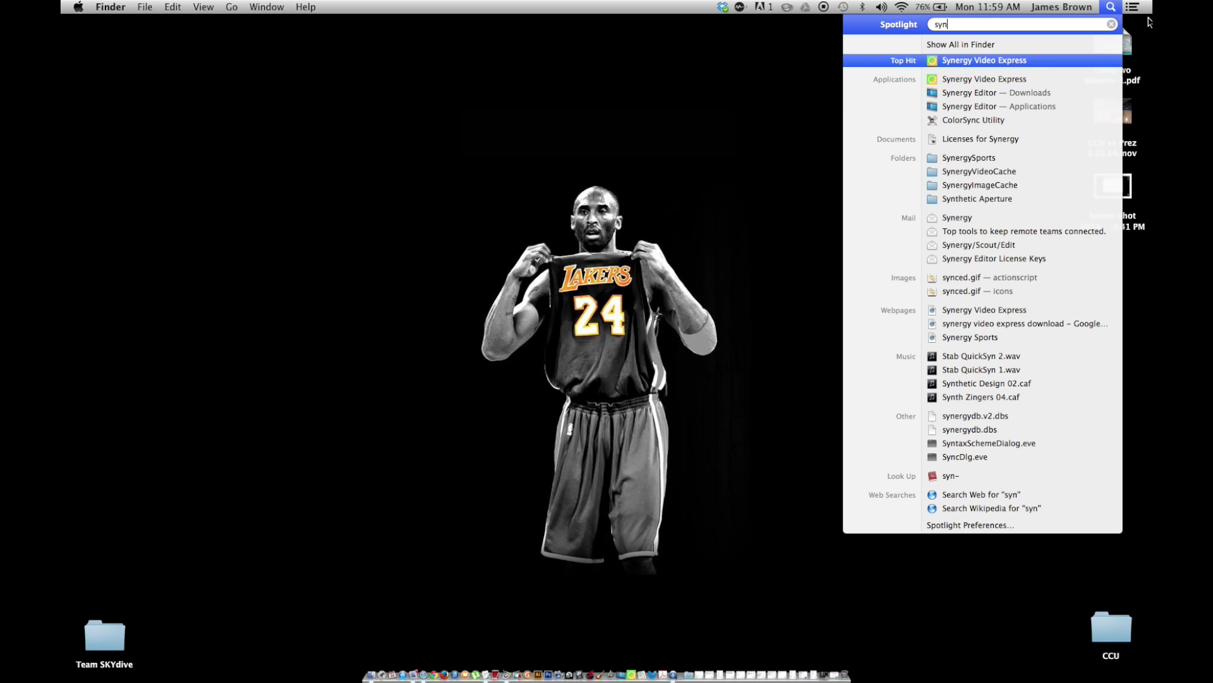
pyautogui.press('Return')
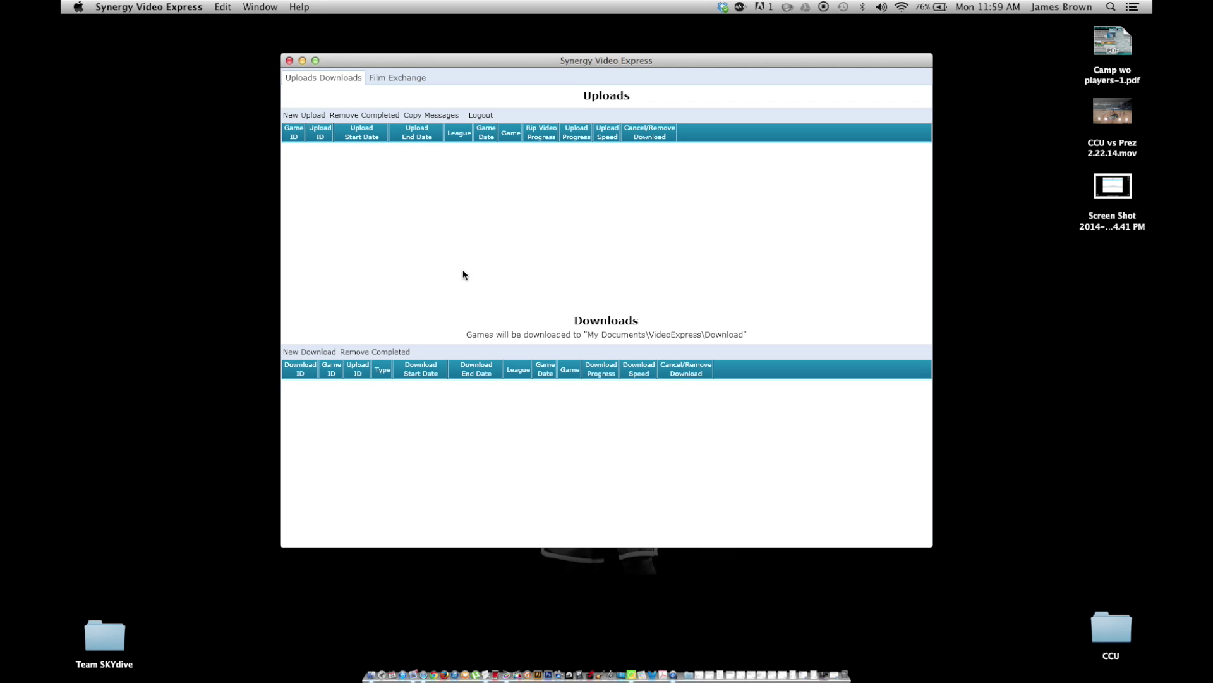
# - Open the New Upload form, with season 2013-14 and league WNBA prefilled
pyautogui.click(315, 118)
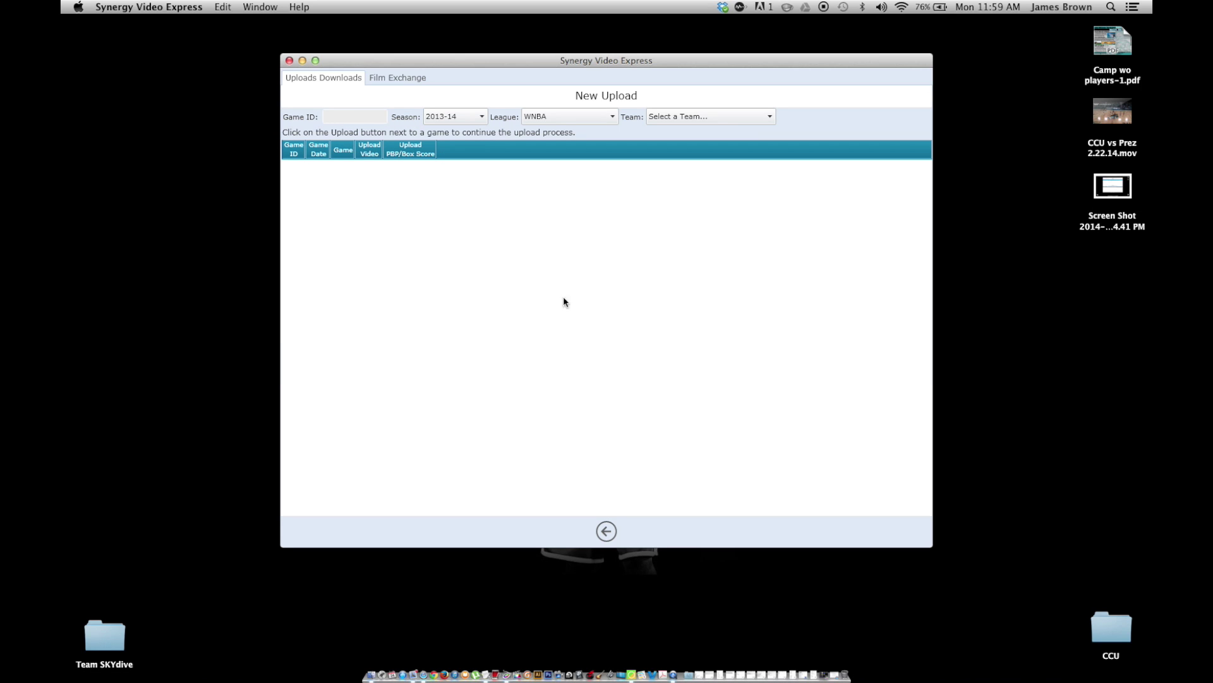
pyautogui.click(606, 532)
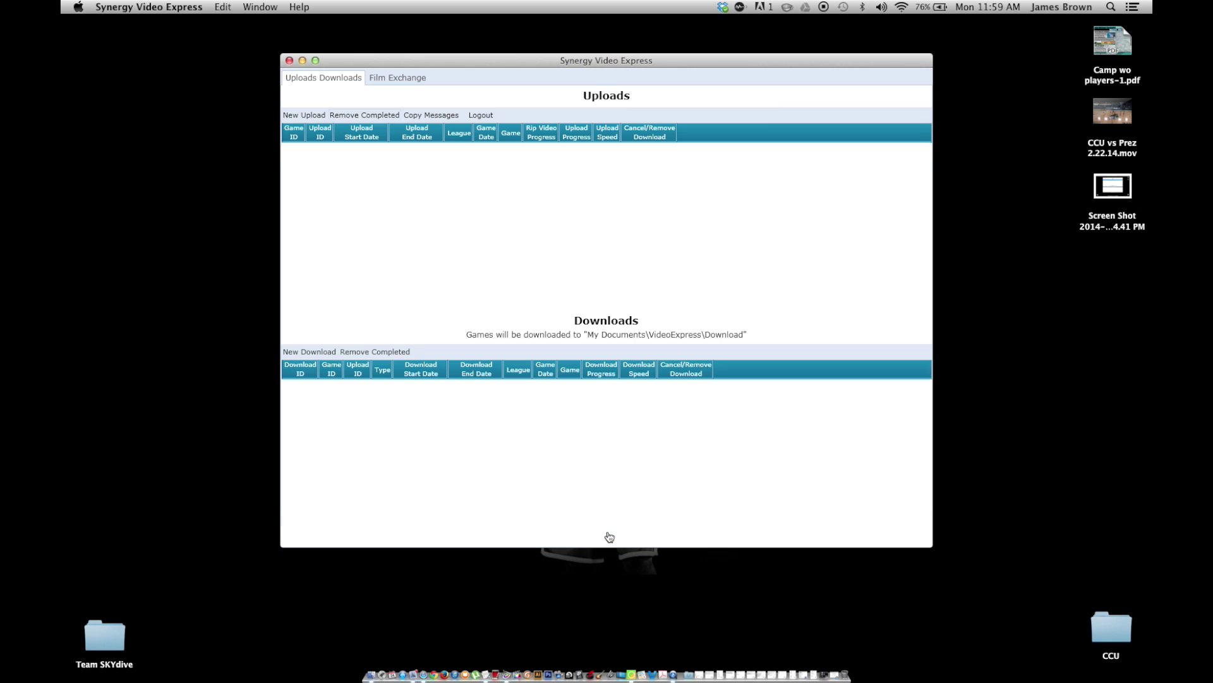
pyautogui.click(311, 118)
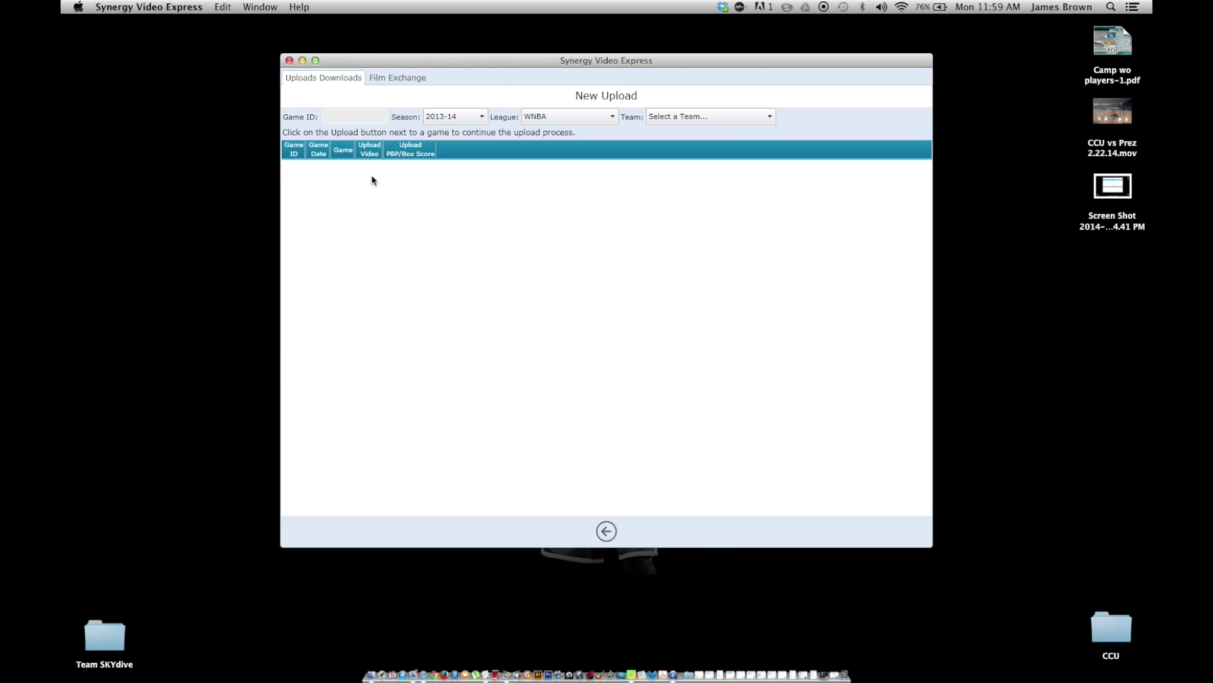
pyautogui.click(565, 120)
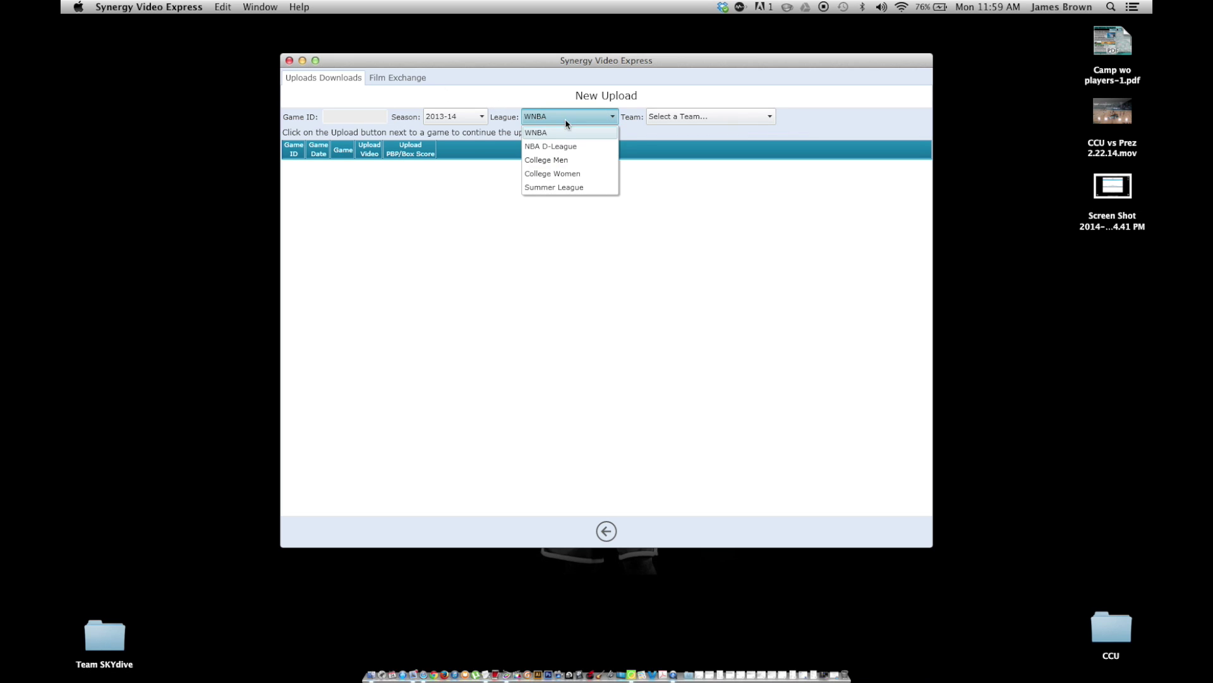
# - Choose College Women and Coastal Carolina Chanticleers, then begin uploading the Presbyterian@Coastal Carolina game
pyautogui.click(572, 174)
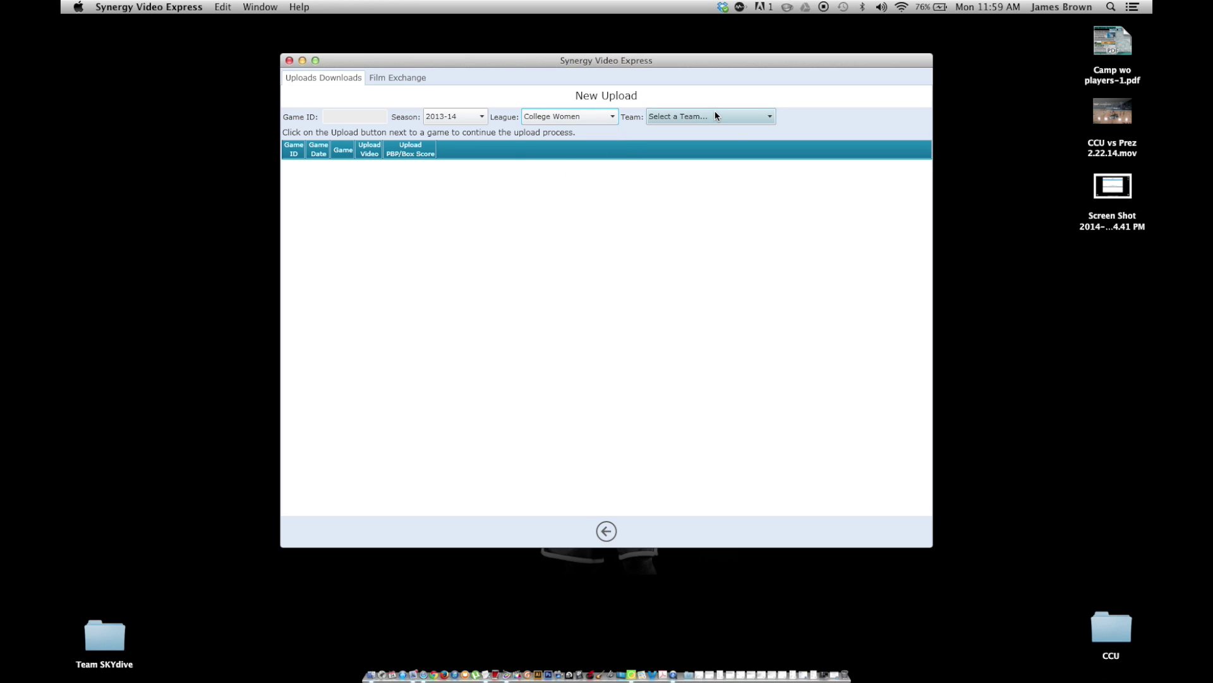
pyautogui.click(749, 115)
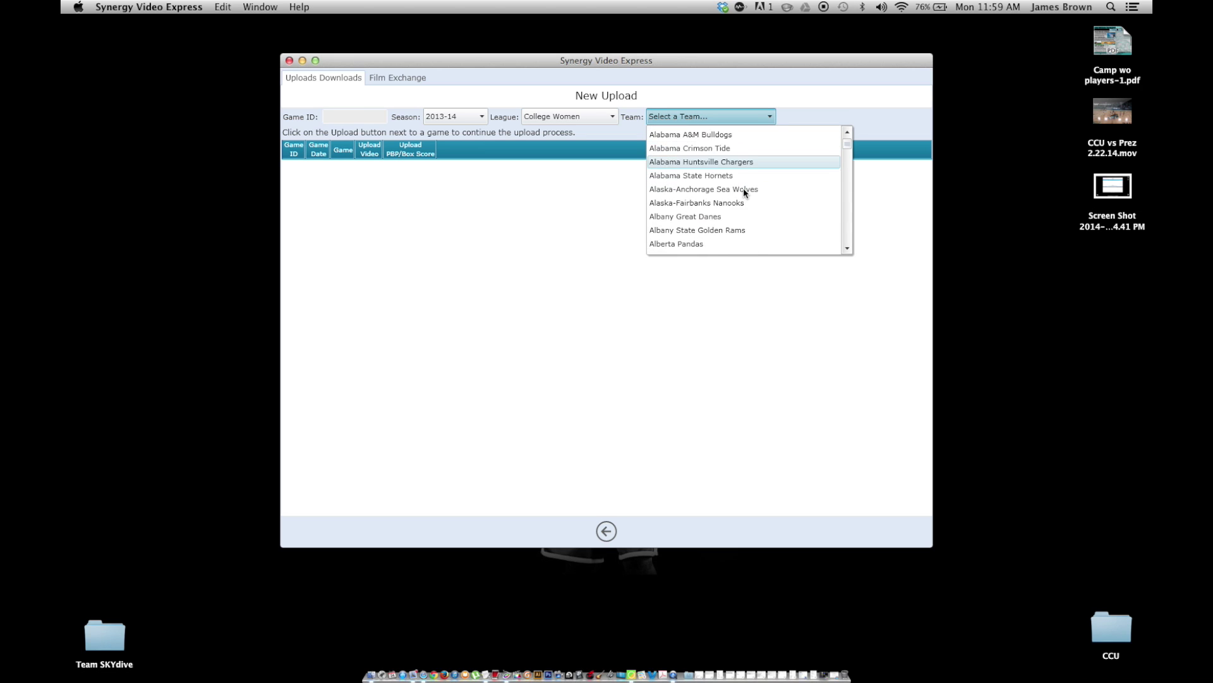
pyautogui.scroll(-20, 743, 188)
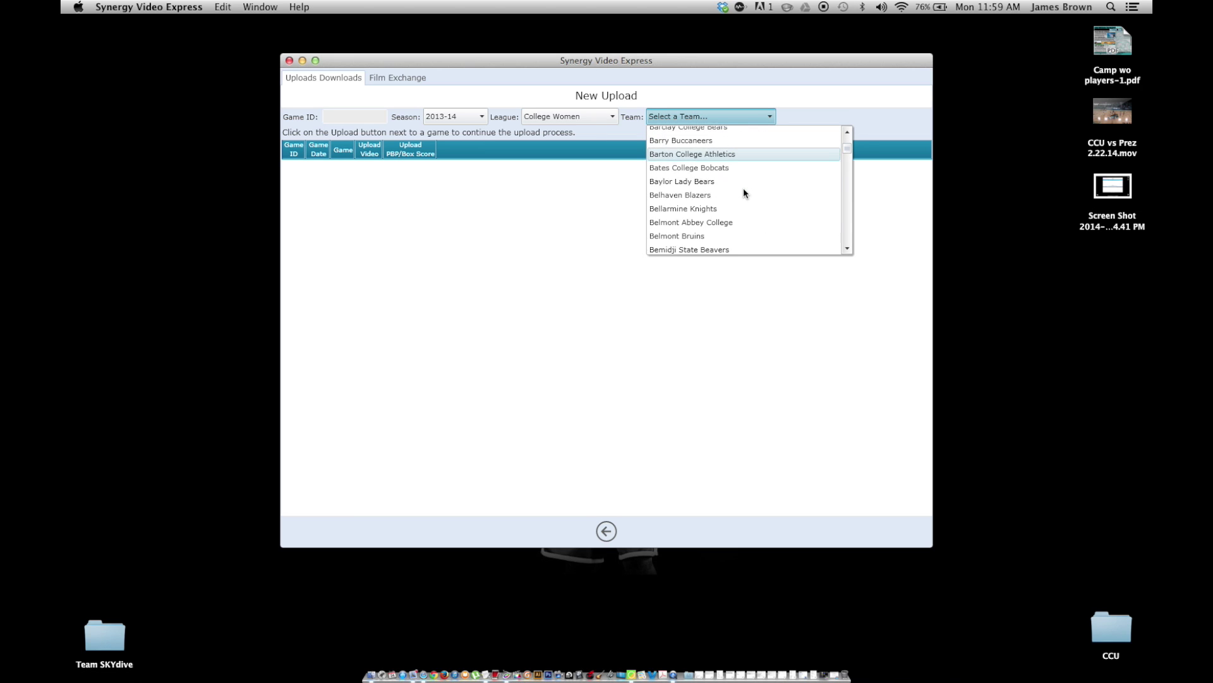
pyautogui.scroll(-20, 744, 193)
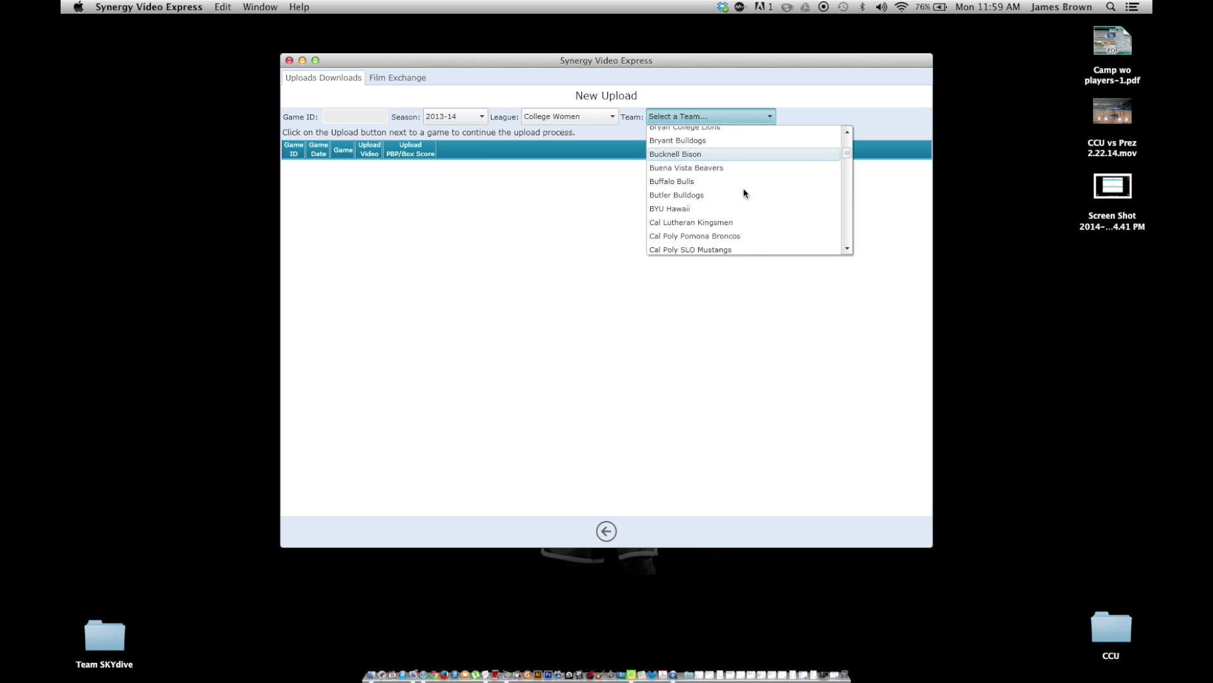
pyautogui.scroll(-20, 743, 192)
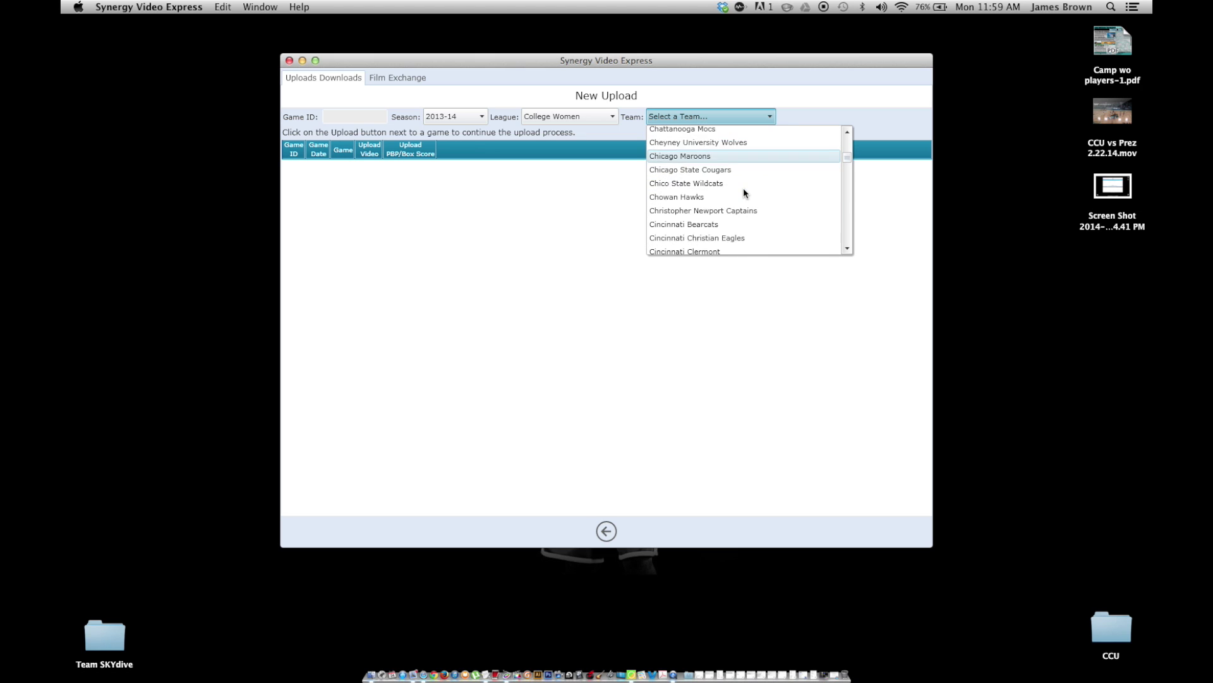
pyautogui.scroll(-10, 743, 193)
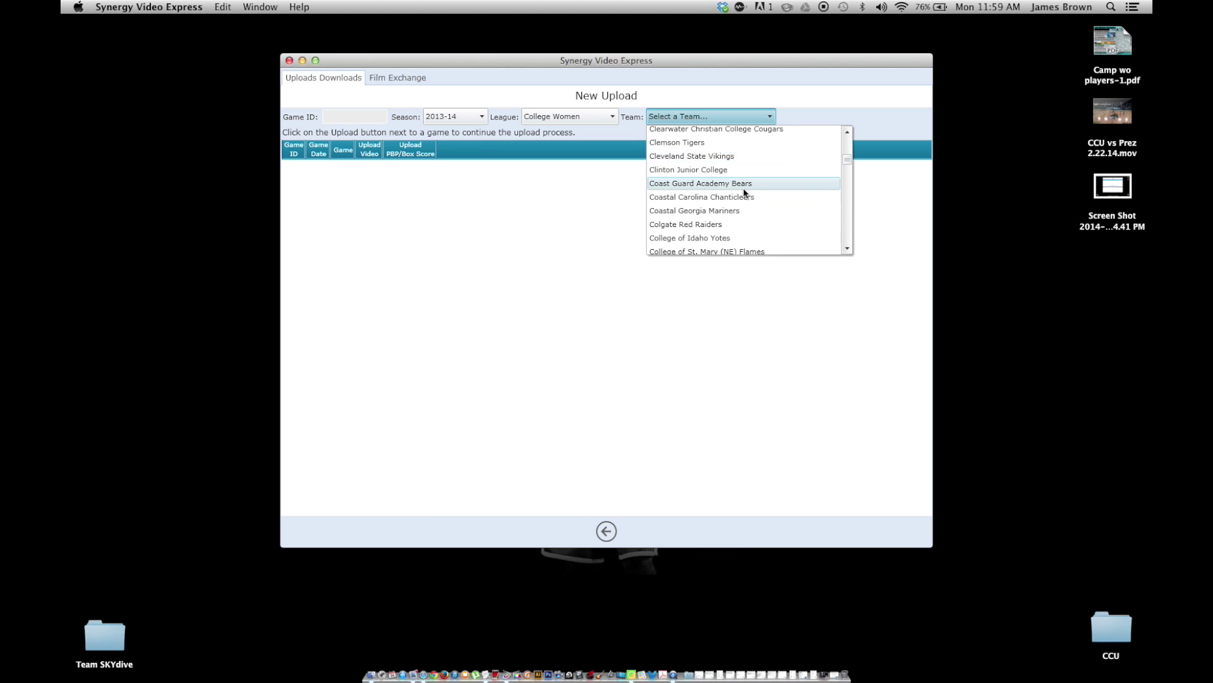
pyautogui.scroll(5, 743, 193)
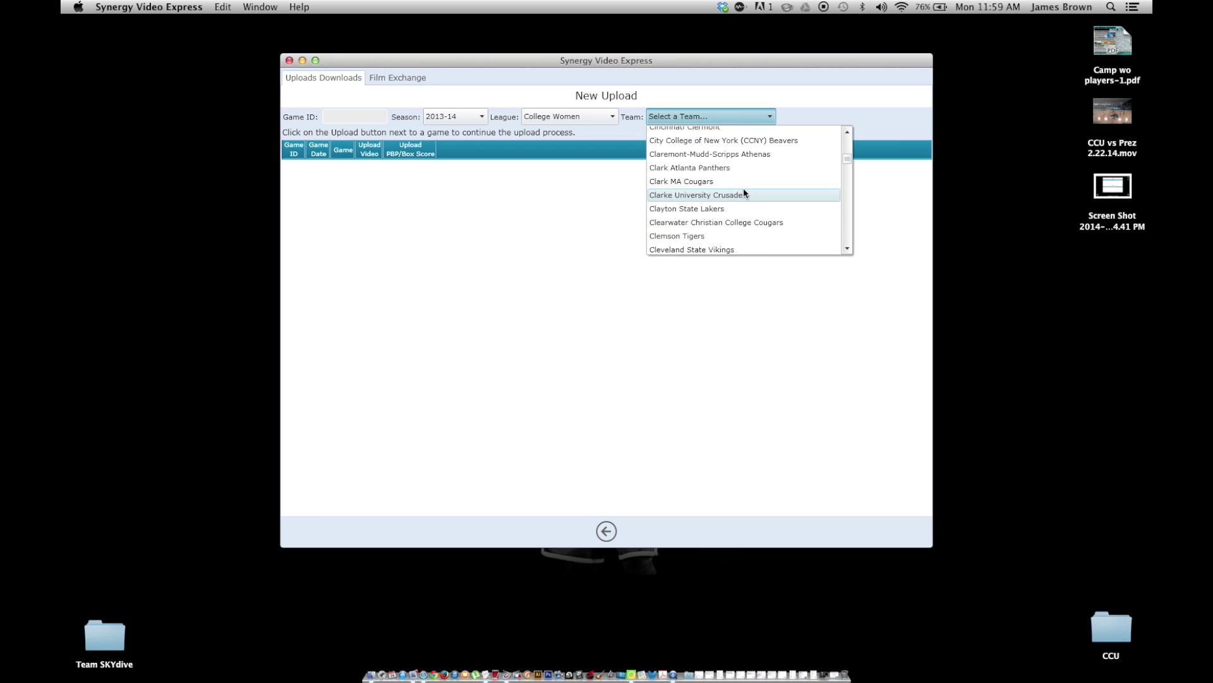
pyautogui.scroll(-5, 743, 192)
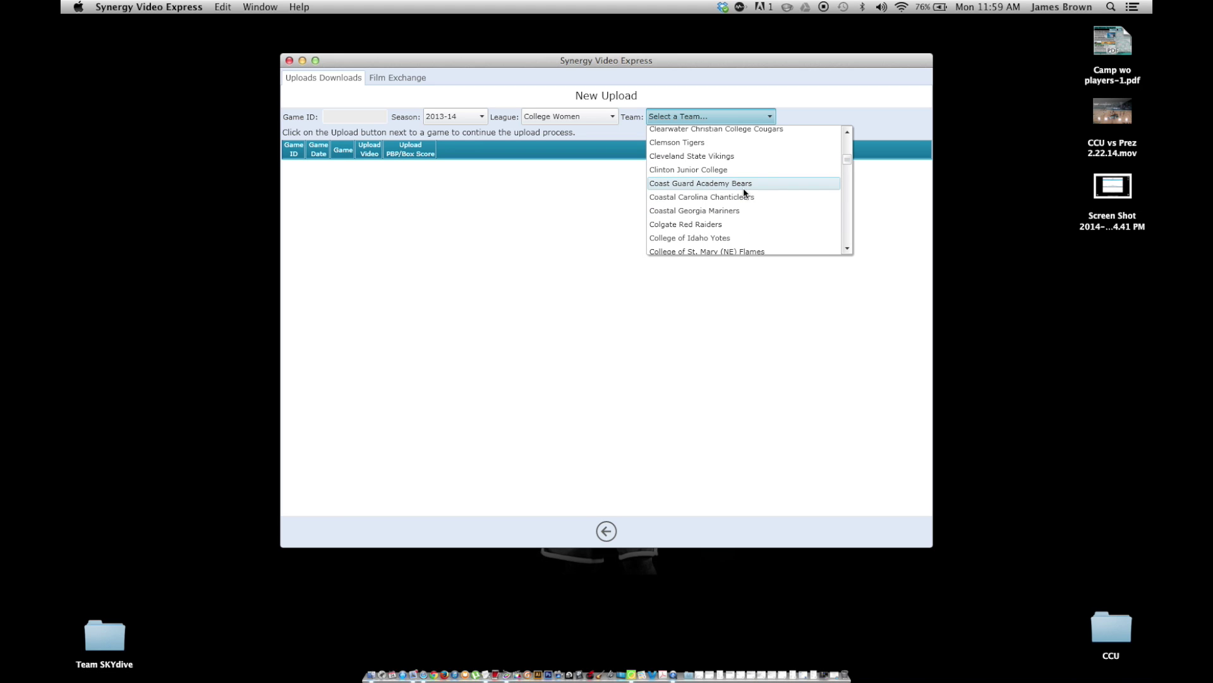
pyautogui.scroll(-5, 745, 193)
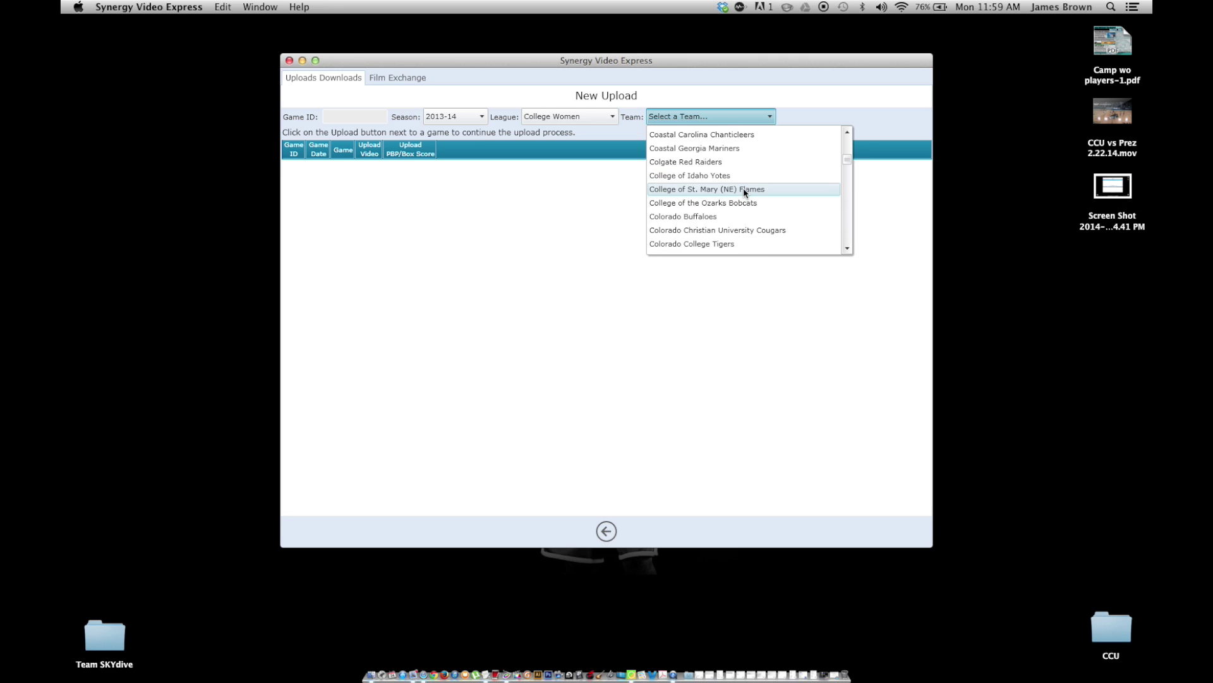
pyautogui.scroll(3, 745, 192)
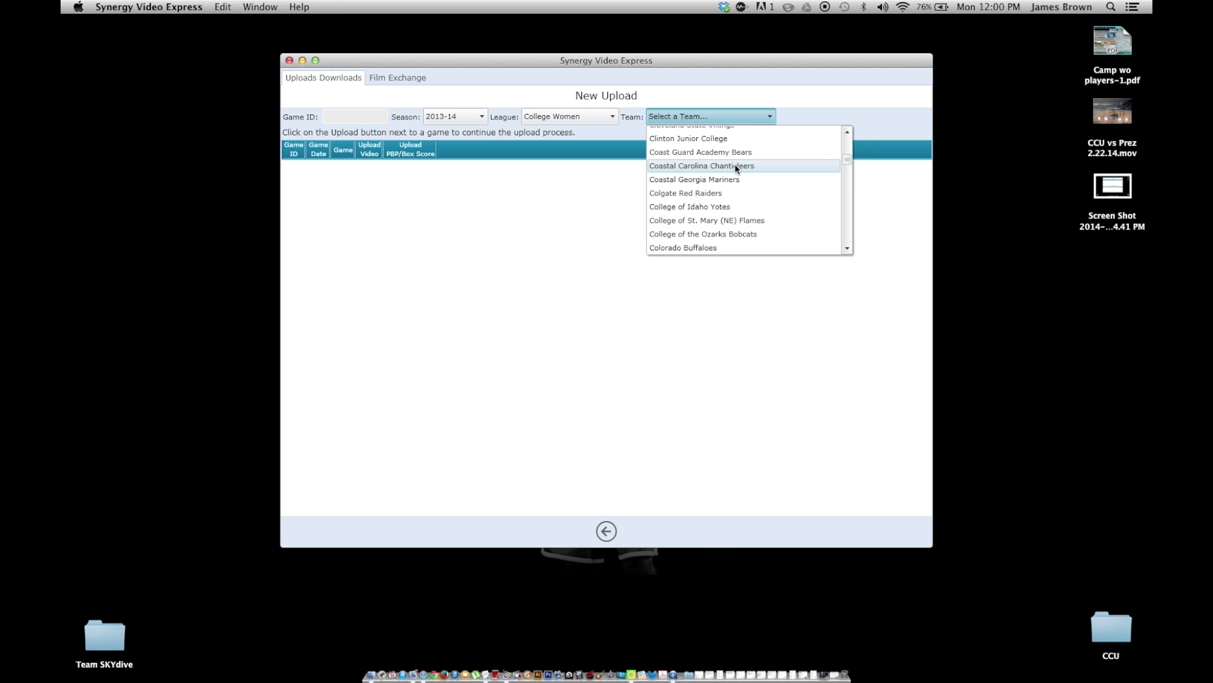
pyautogui.click(737, 167)
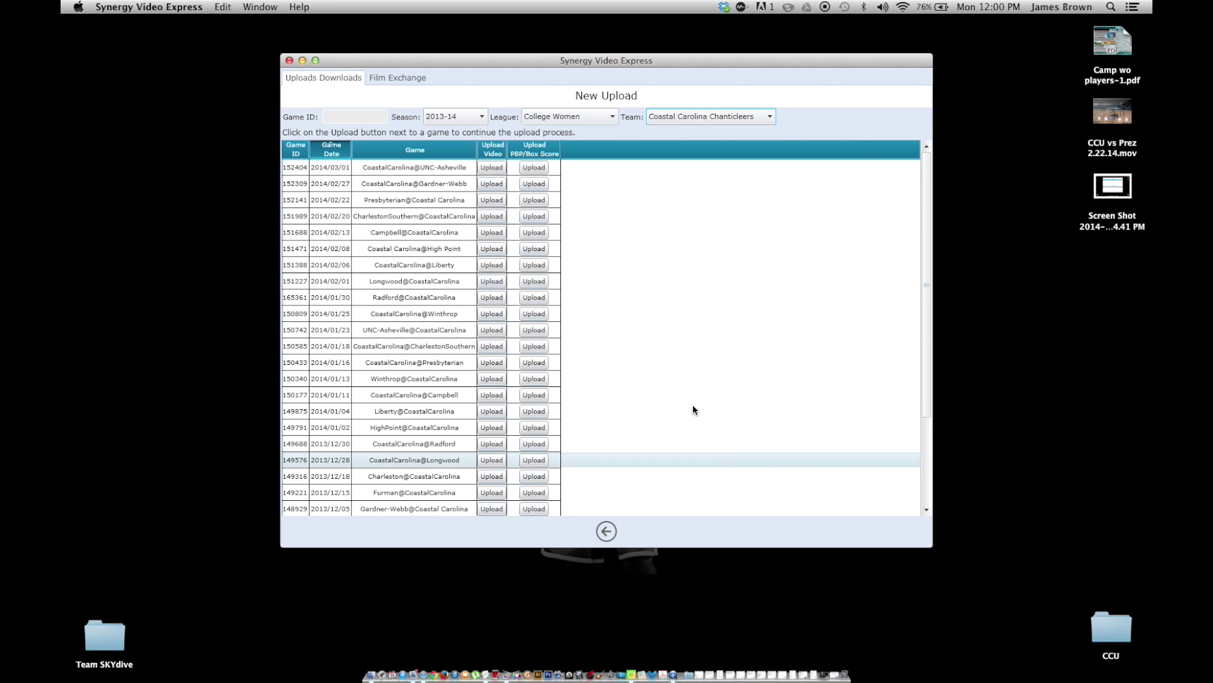
pyautogui.click(492, 200)
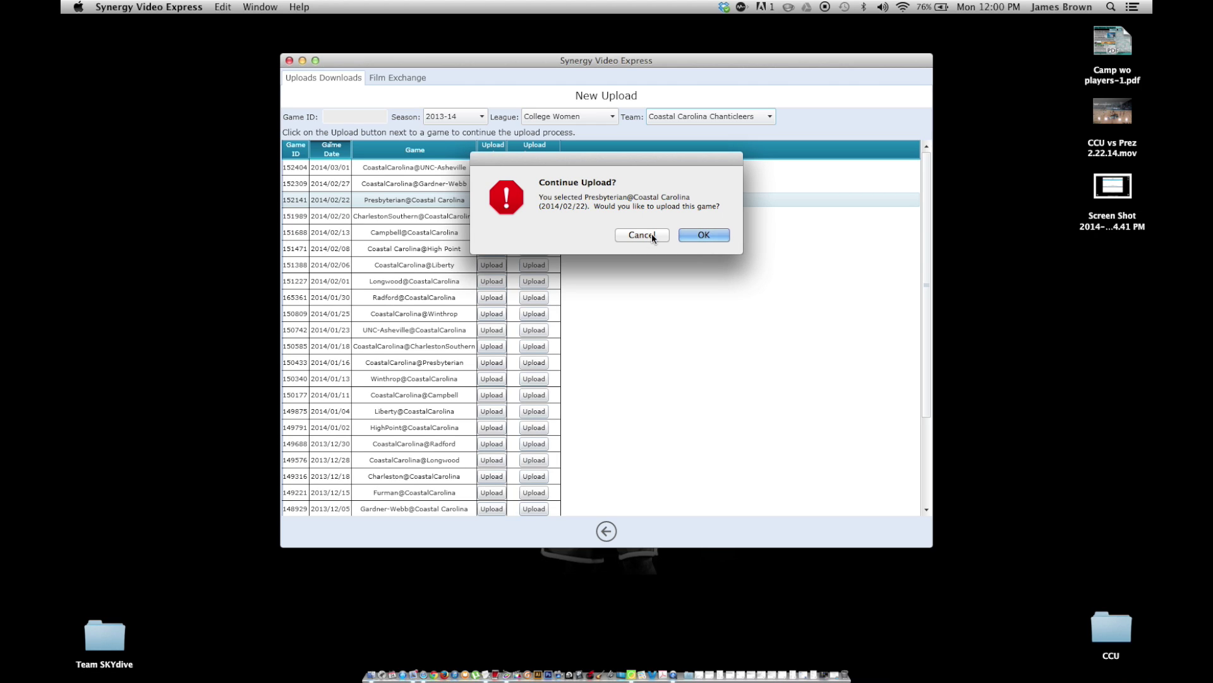
# - Dismiss the Presbyterian upload and start the 2014/02/27 CoastalCarolina@Gardner-Webb upload instead
pyautogui.click(693, 232)
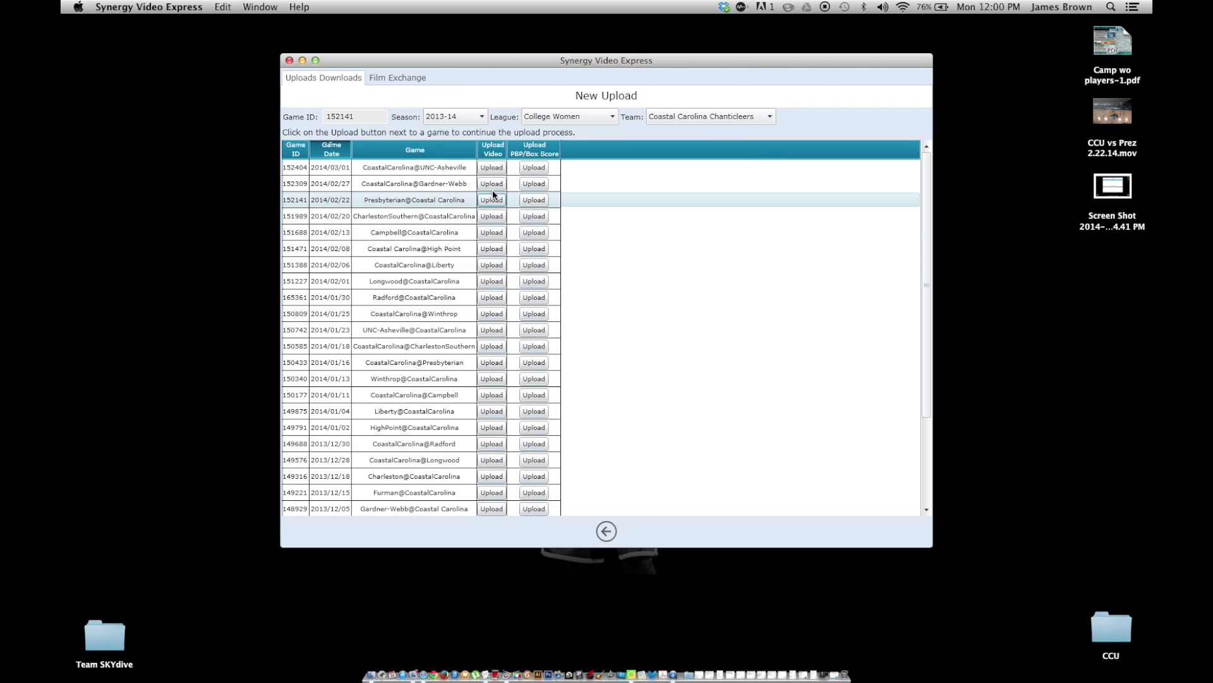
pyautogui.click(492, 186)
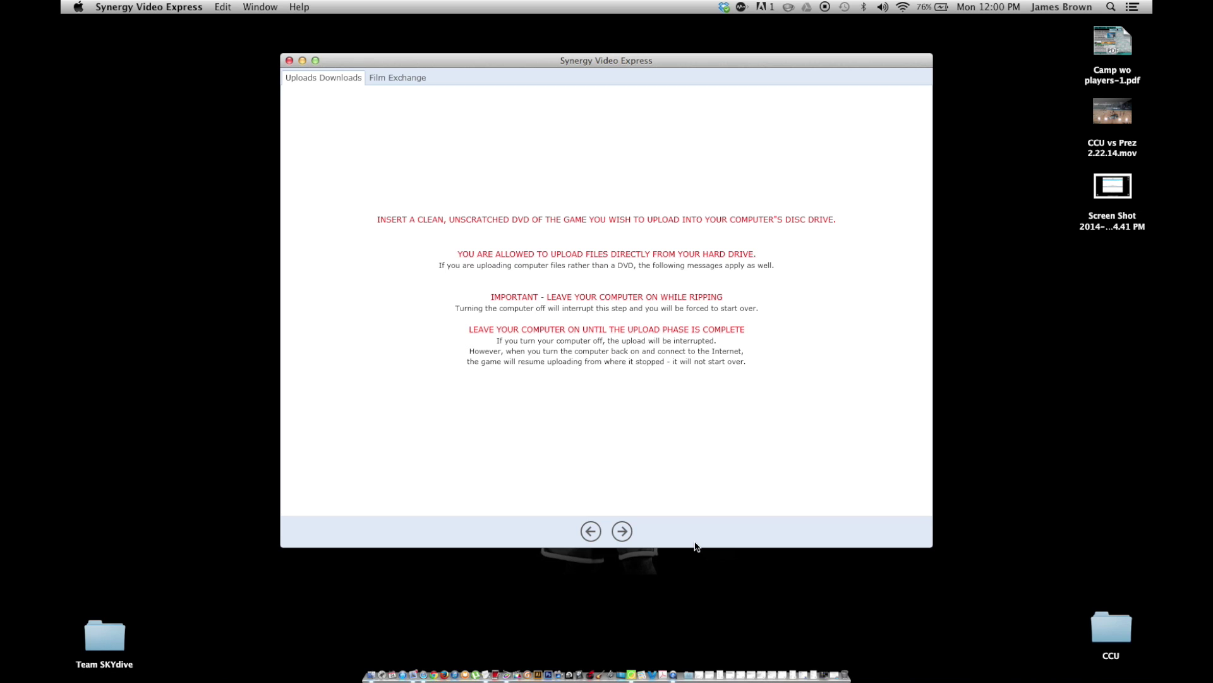
# - Continue past the DVD instructions and choose CCU vs Prez 2.22.14.mov from the Desktop
pyautogui.click(623, 530)
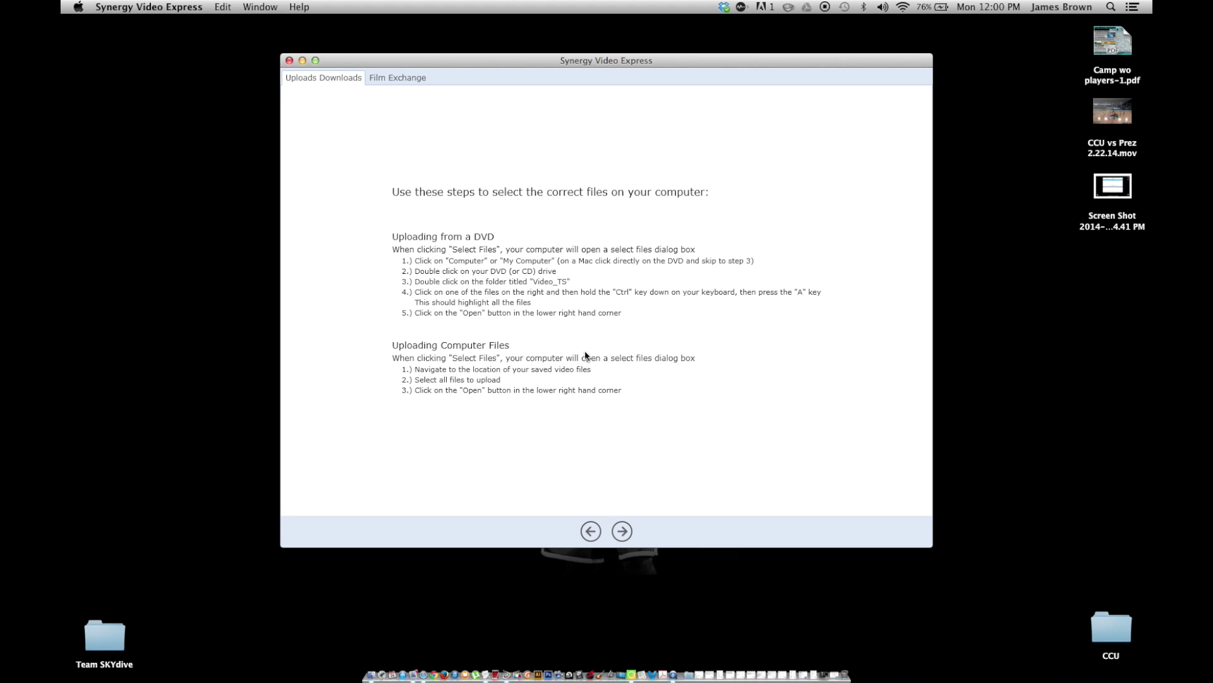
pyautogui.click(624, 533)
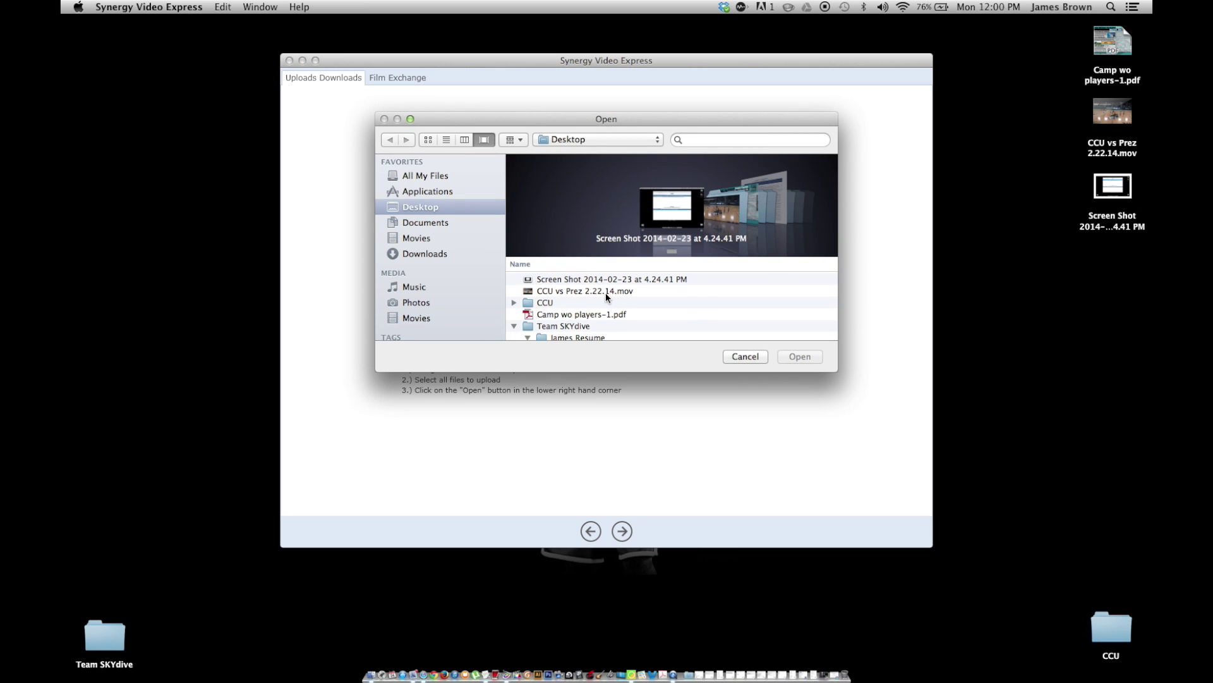
pyautogui.click(606, 293)
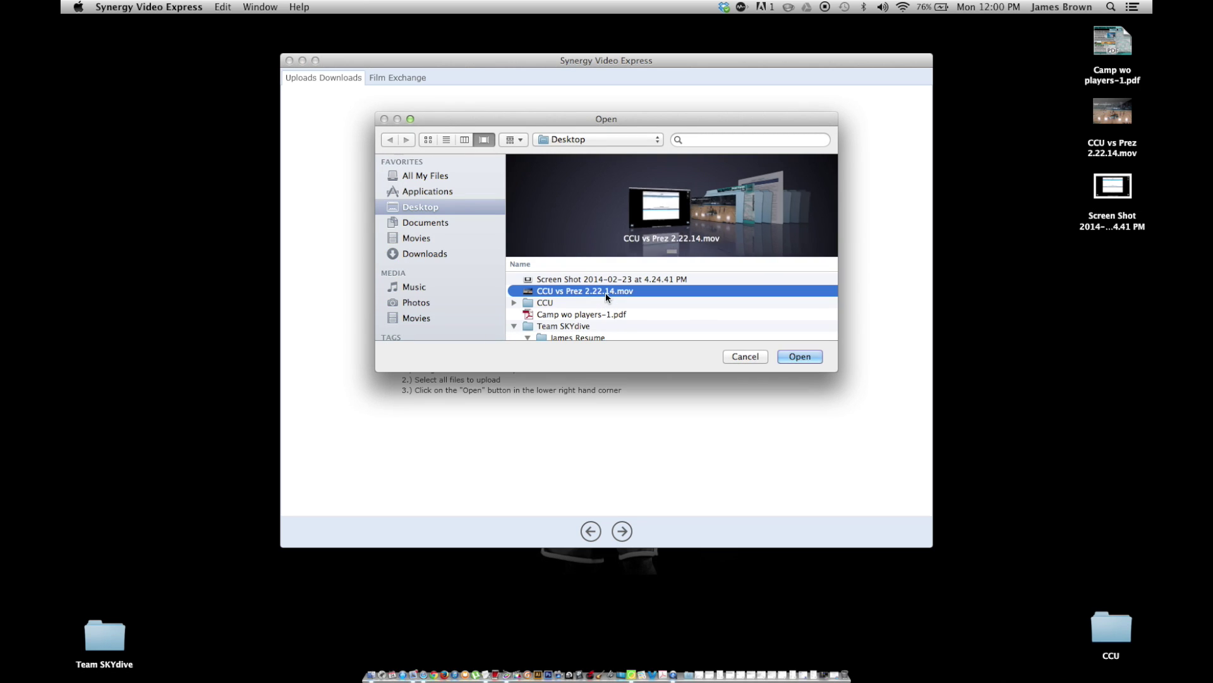
pyautogui.click(801, 357)
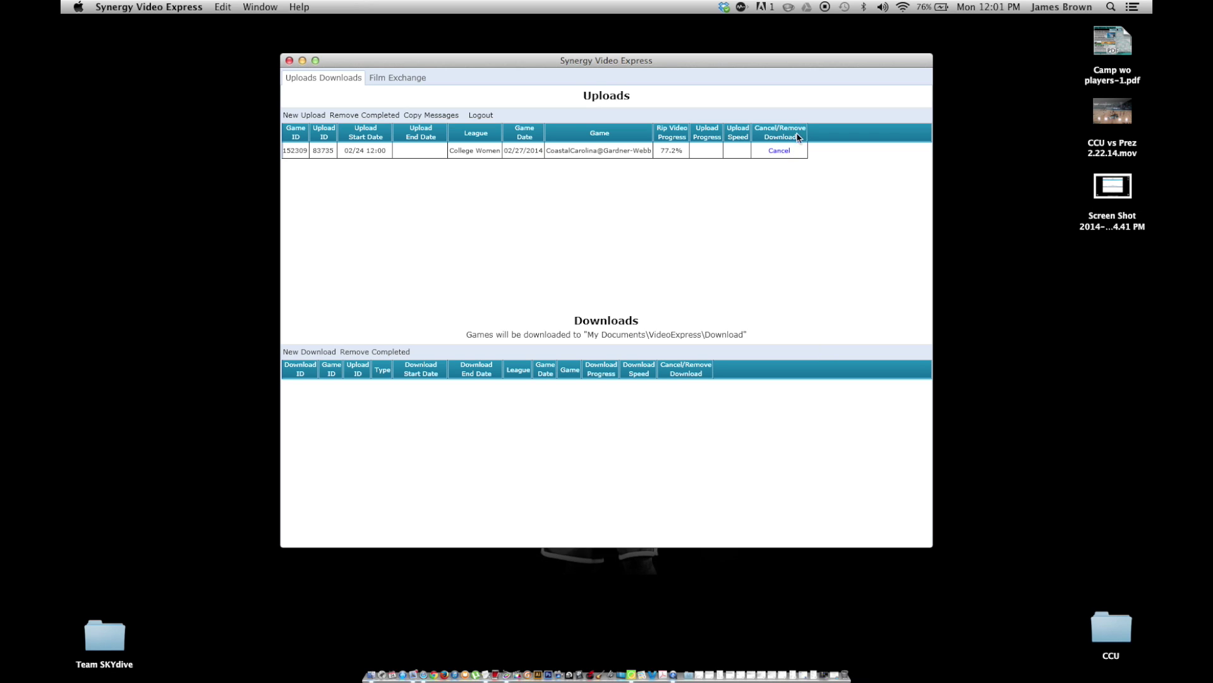
# - Cancel the Gardner-Webb upload and confirm its removal twice until the Uploads list clears
pyautogui.click(779, 151)
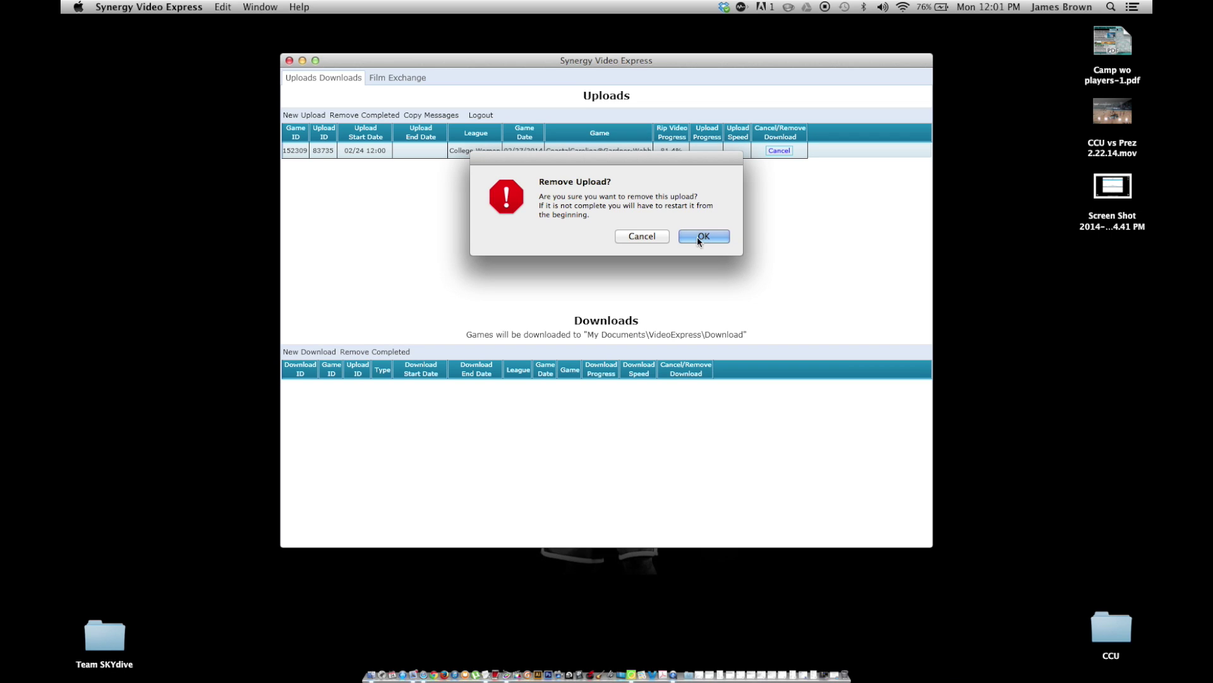
pyautogui.click(696, 236)
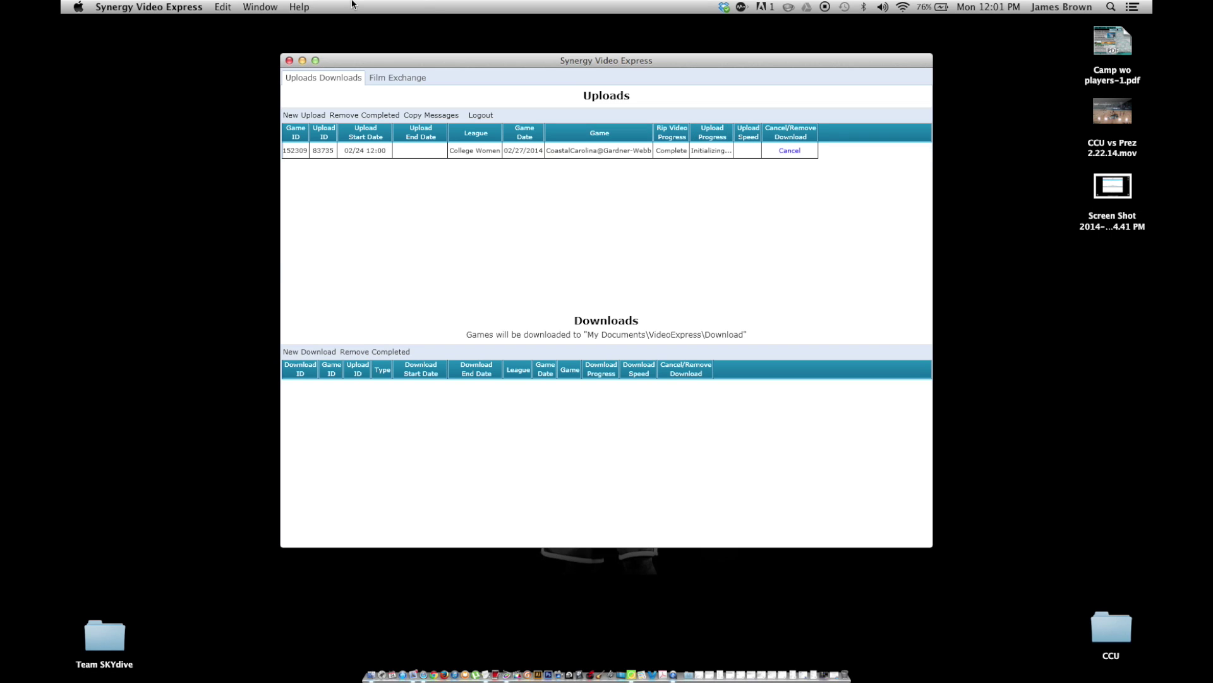
pyautogui.click(788, 151)
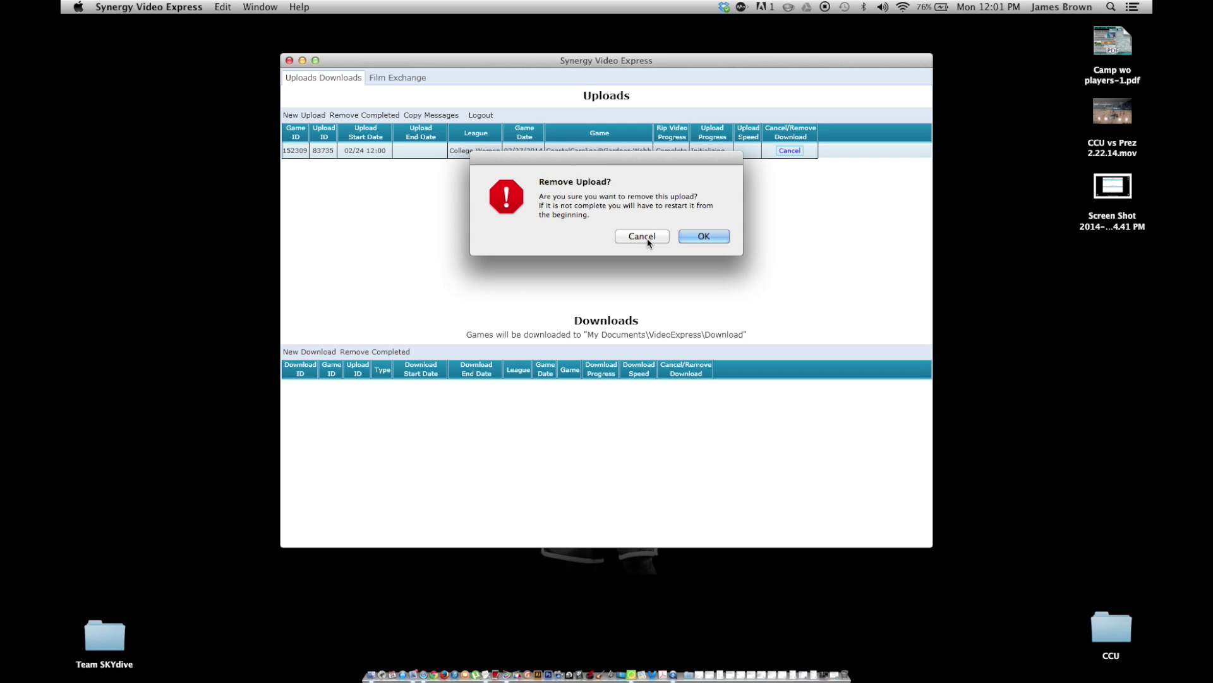
pyautogui.click(688, 237)
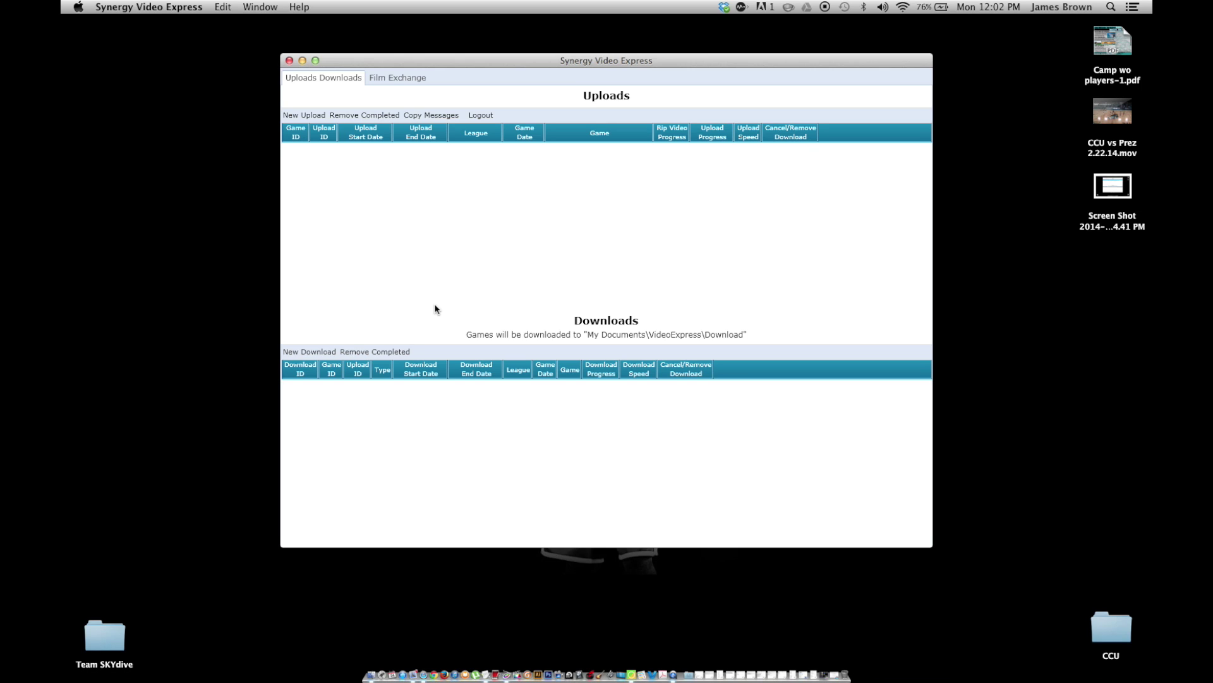
# - Start and confirm downloading the Presbyterian@Coastal Carolina full game video for game 152141
pyautogui.click(309, 351)
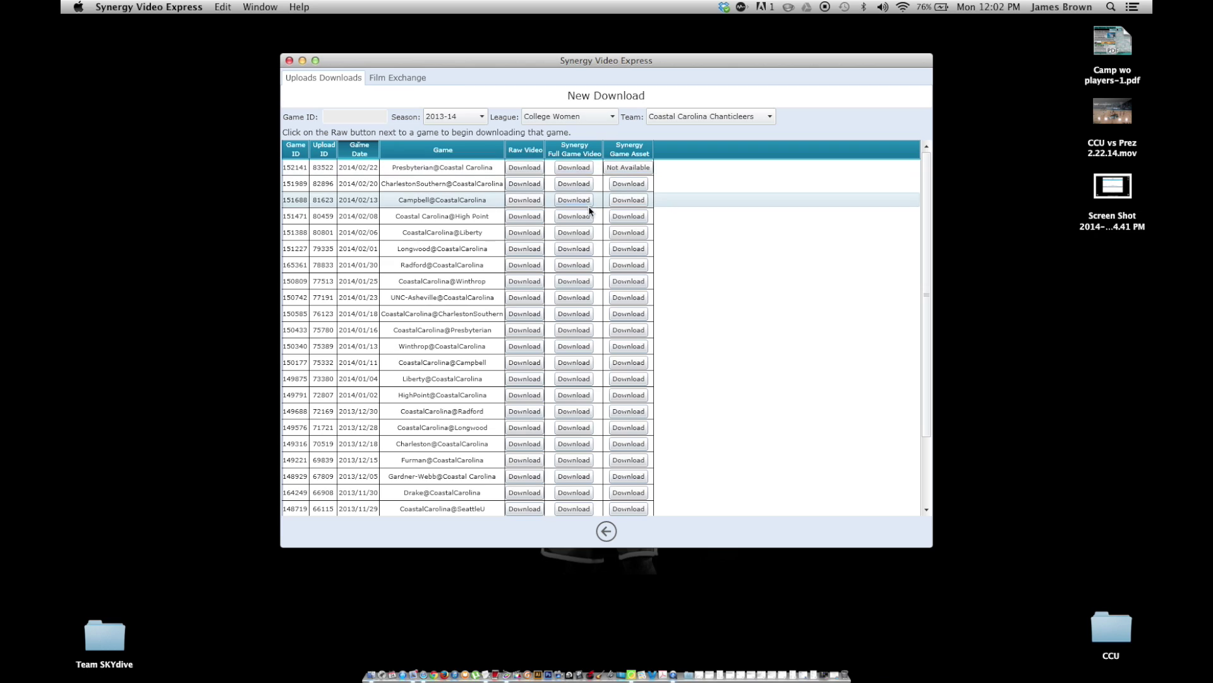
pyautogui.click(572, 167)
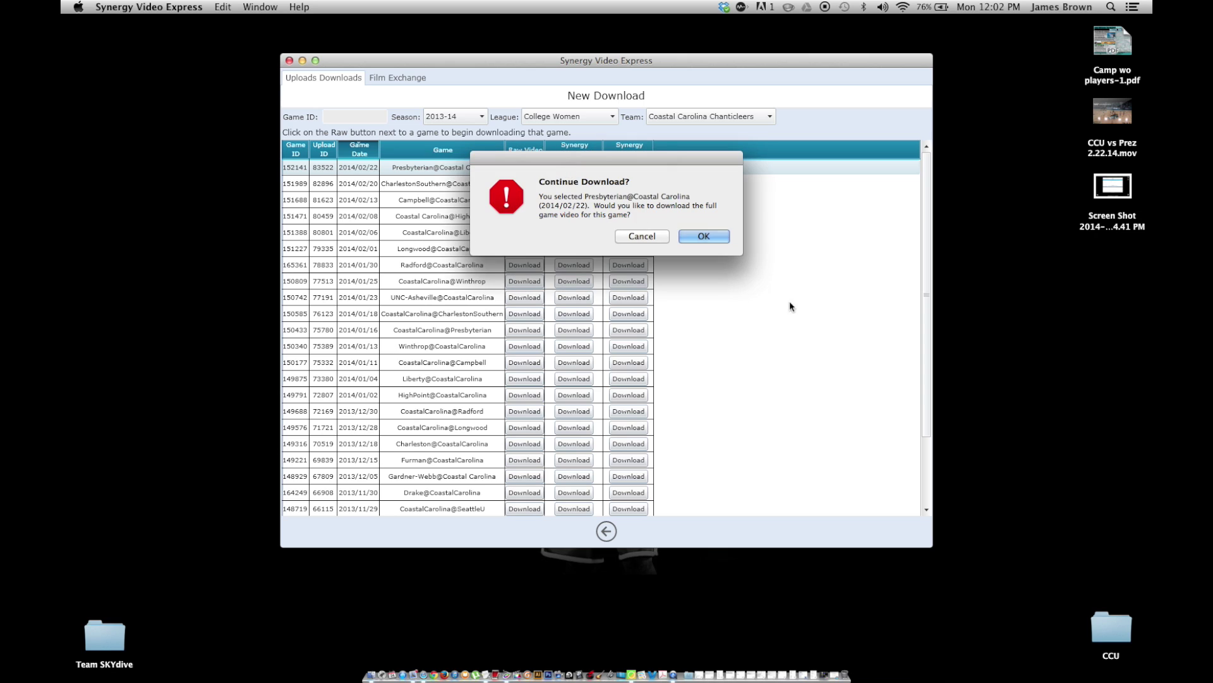
pyautogui.click(693, 237)
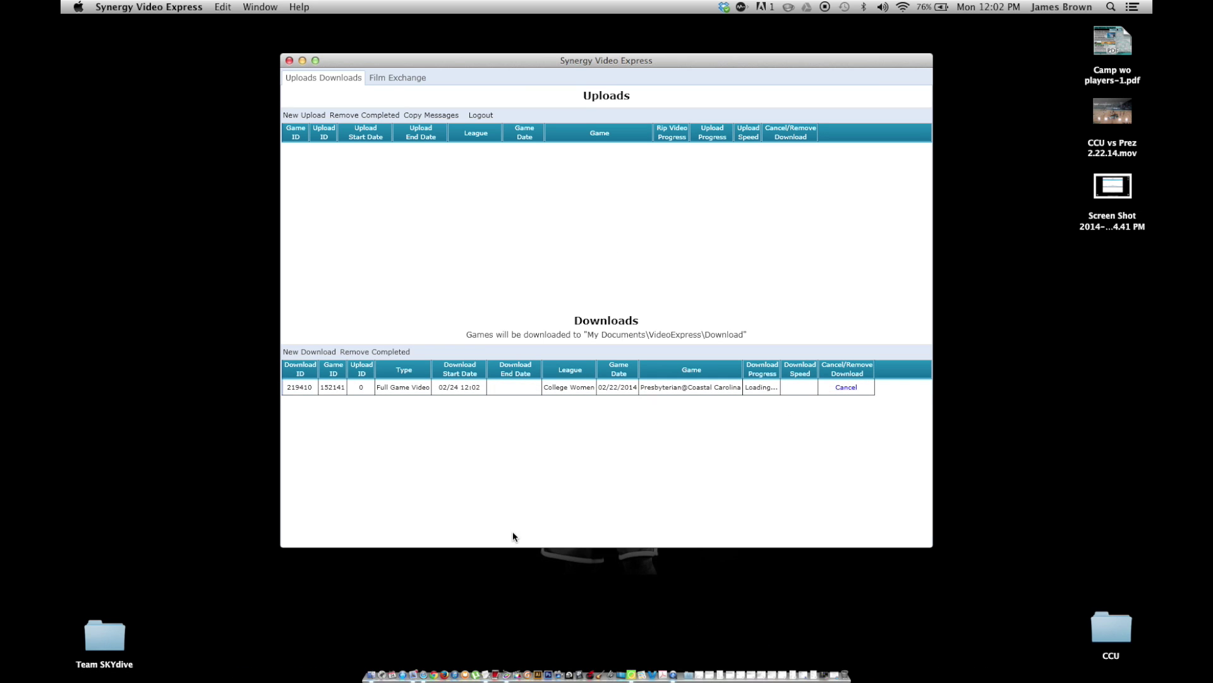
pyautogui.click(336, 632)
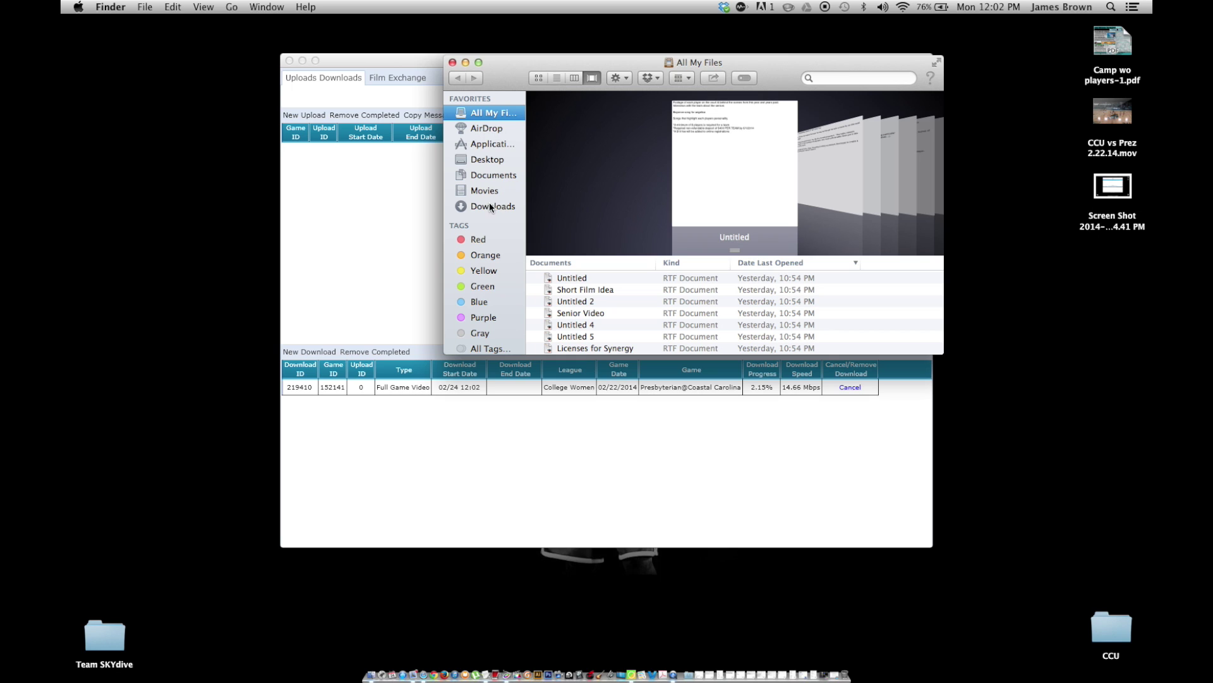
# - Browse to Documents > VideoExpress > Download and widen the columns to show full folder names
pyautogui.click(493, 175)
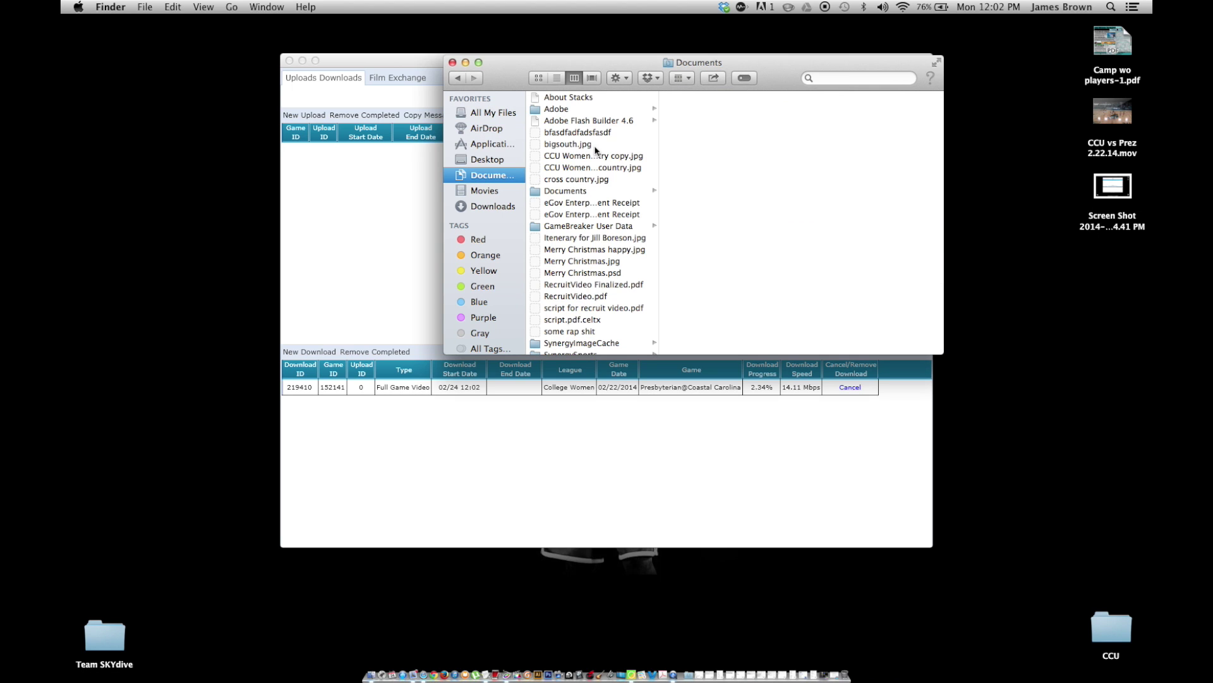
pyautogui.scroll(-3, 596, 150)
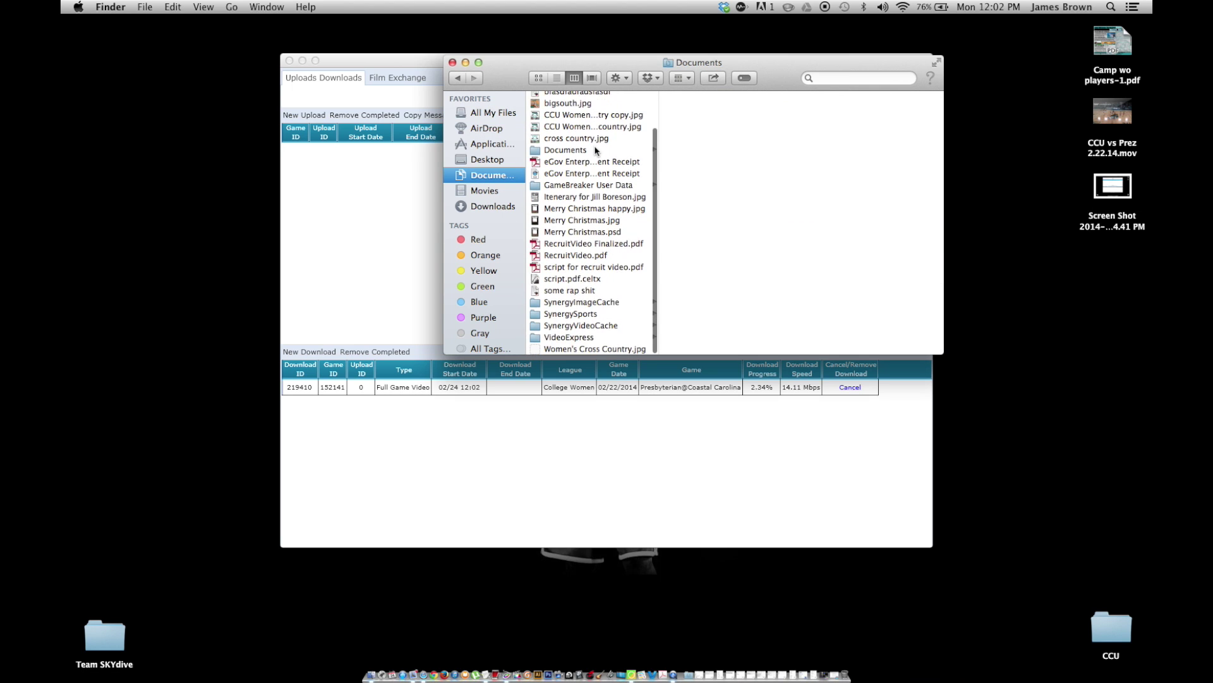
pyautogui.click(559, 338)
pyautogui.click(716, 98)
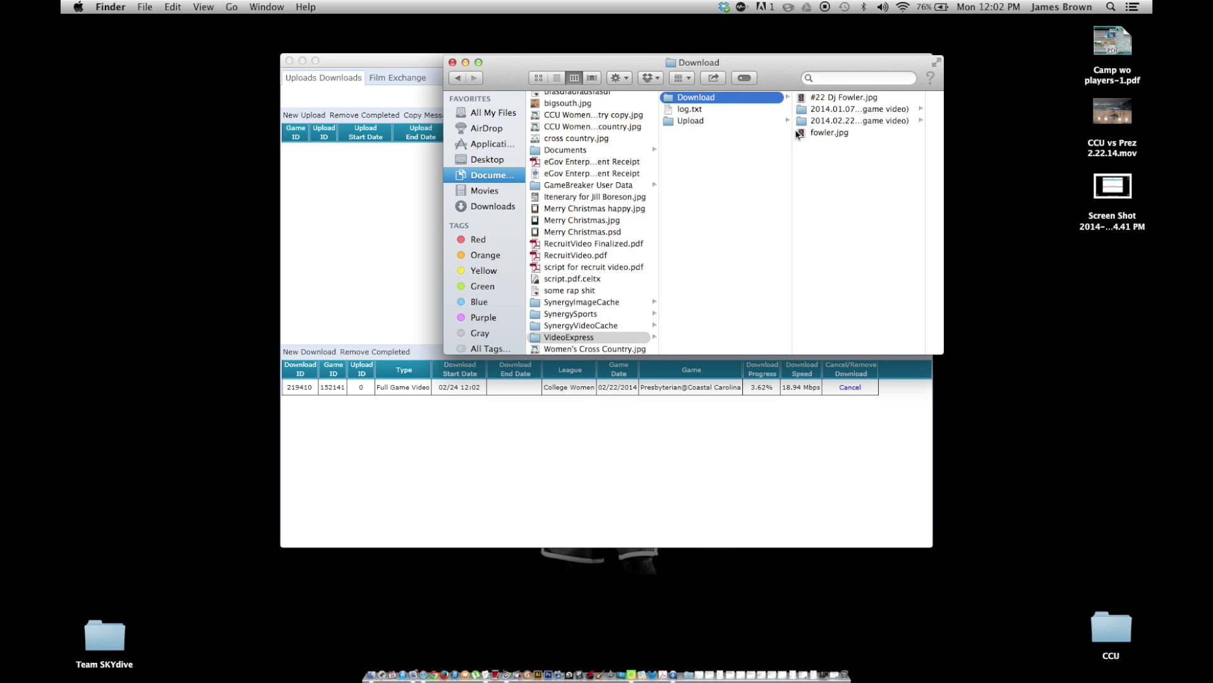
pyautogui.moveTo(791, 133); pyautogui.dragTo(765, 133)
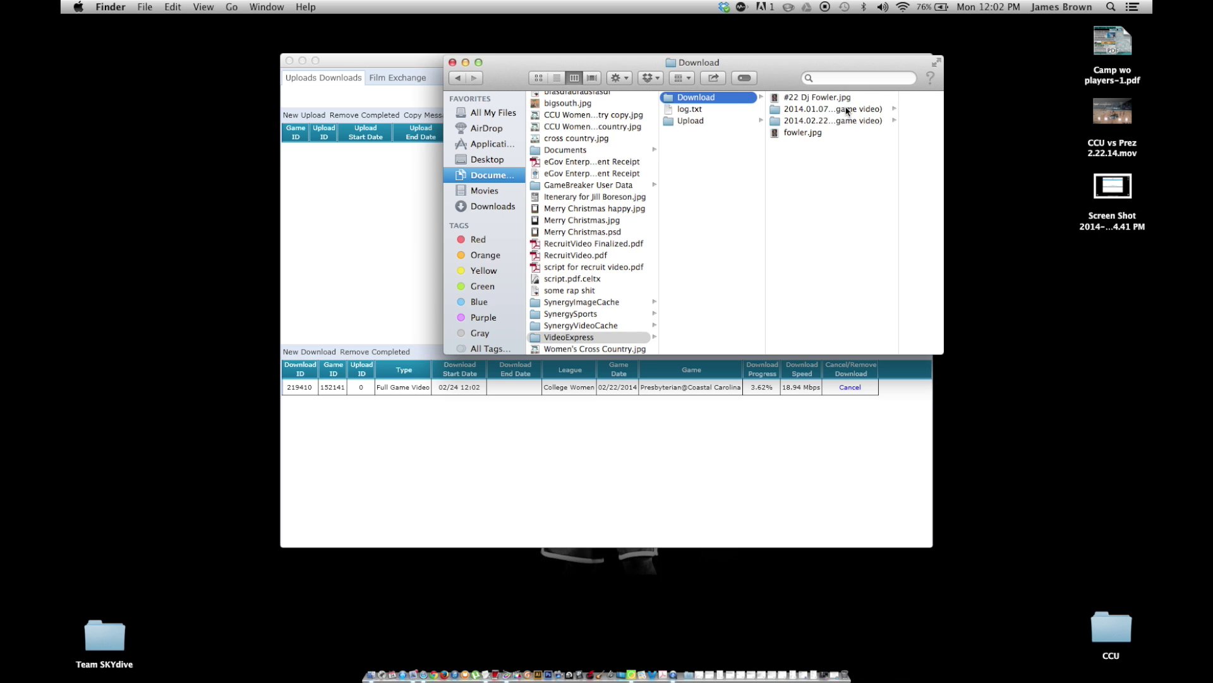
pyautogui.moveTo(897, 139); pyautogui.dragTo(1046, 148)
# - Open the 2014.02.22 Presbyterian at Coastal Carolina folder showing Segment 1–11.mp4
pyautogui.moveTo(766, 74); pyautogui.dragTo(454, 33)
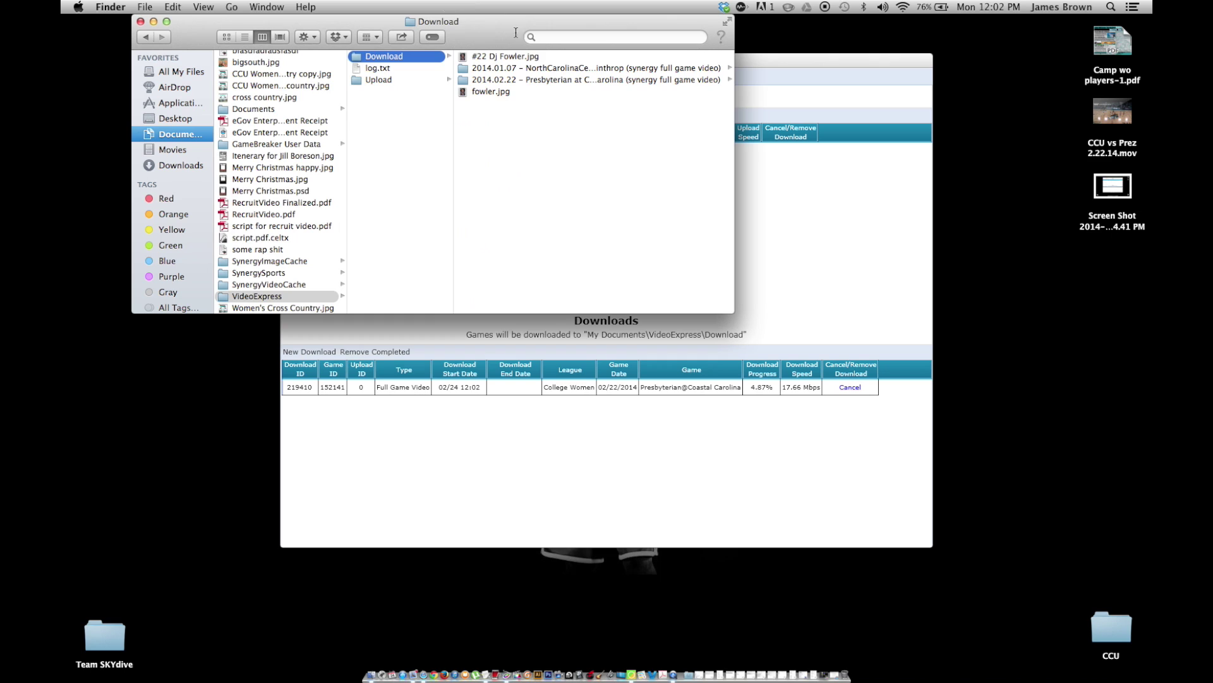
pyautogui.click(491, 79)
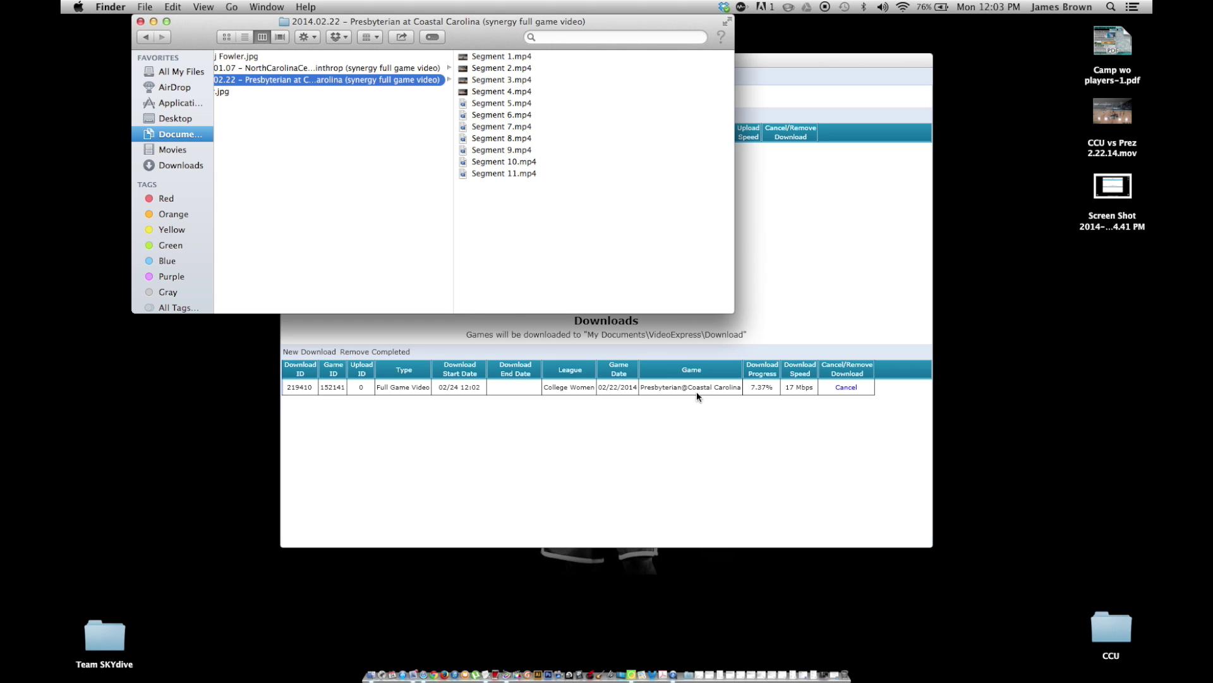
pyautogui.click(666, 437)
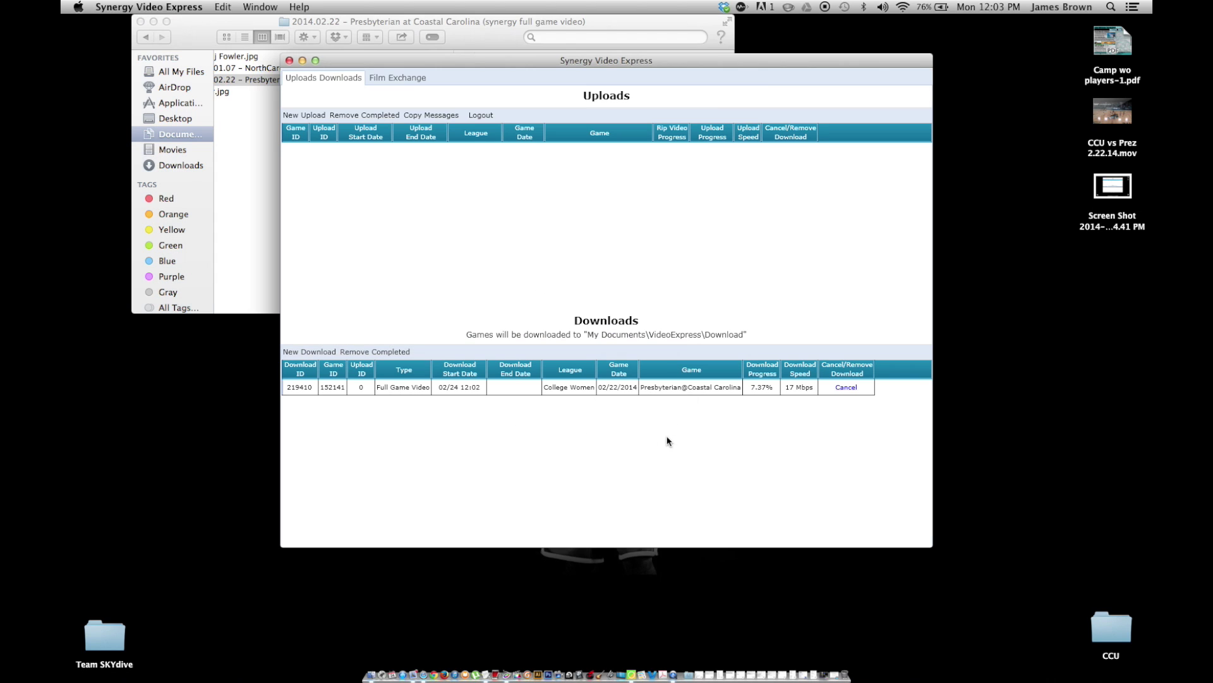
pyautogui.click(469, 19)
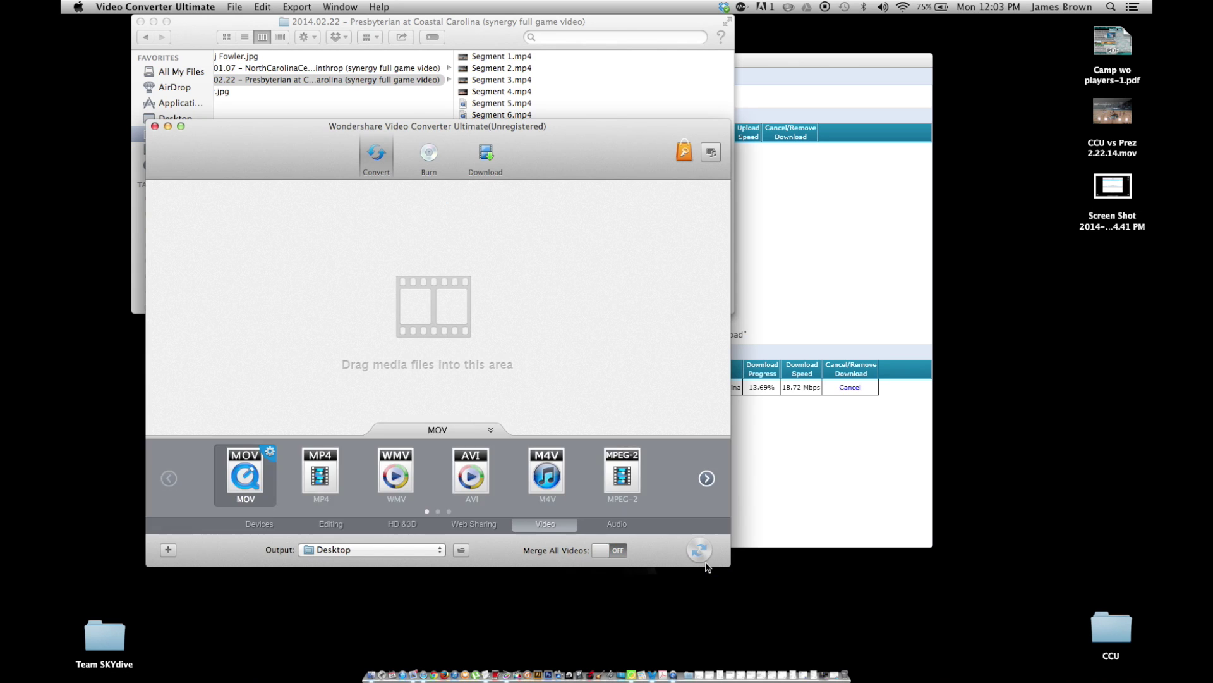
# - Move the converter window aside and switch Merge All Videos to ON
pyautogui.click(612, 552)
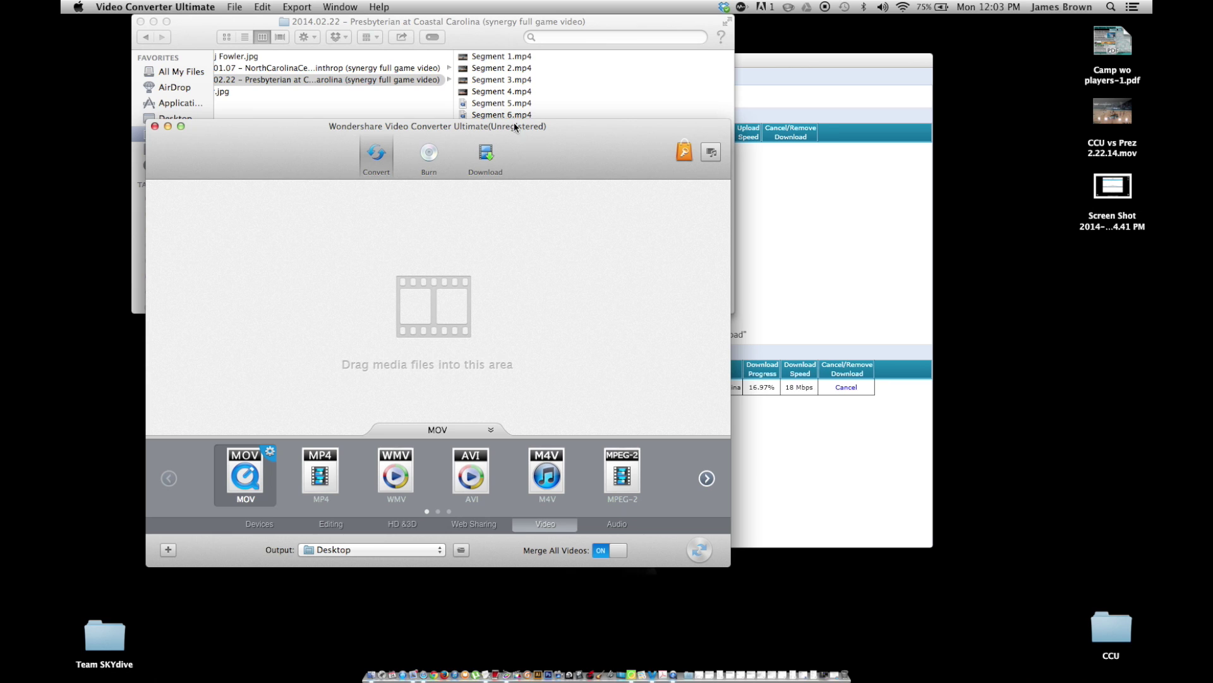
pyautogui.moveTo(541, 145); pyautogui.dragTo(624, 172)
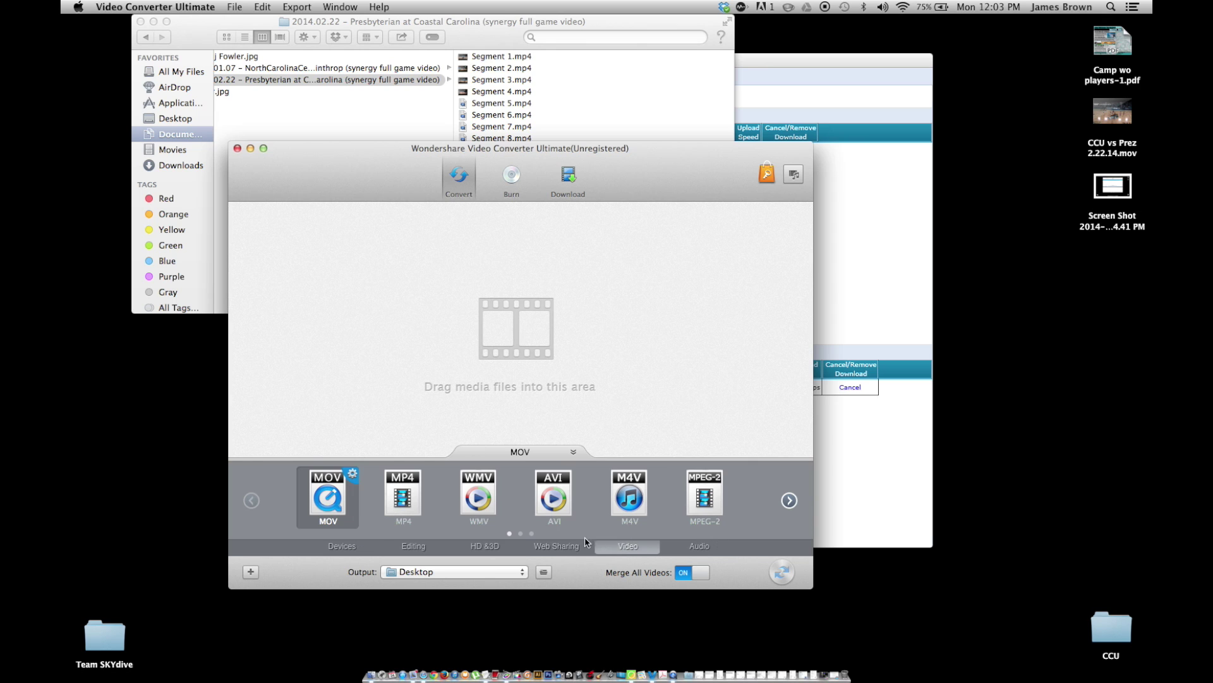
pyautogui.click(700, 571)
# - In the add-videos picker, browse to Documents > VideoExpress > Download > 2014.02.22
pyautogui.click(250, 571)
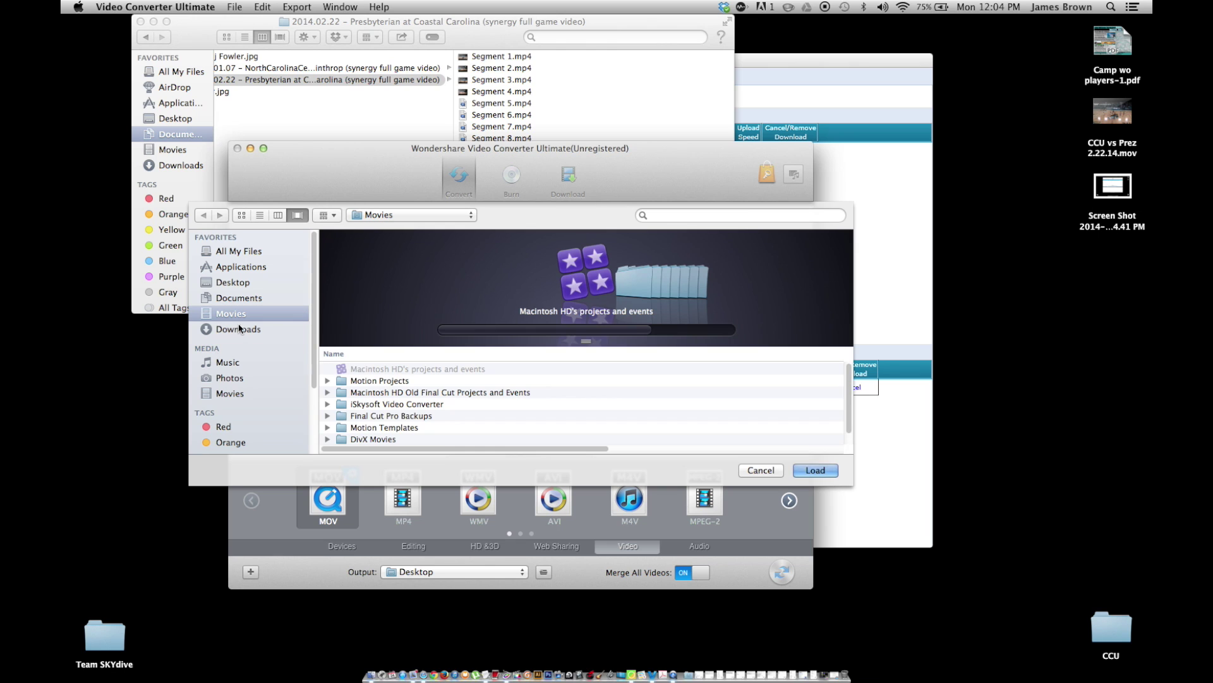
pyautogui.click(233, 296)
pyautogui.click(328, 369)
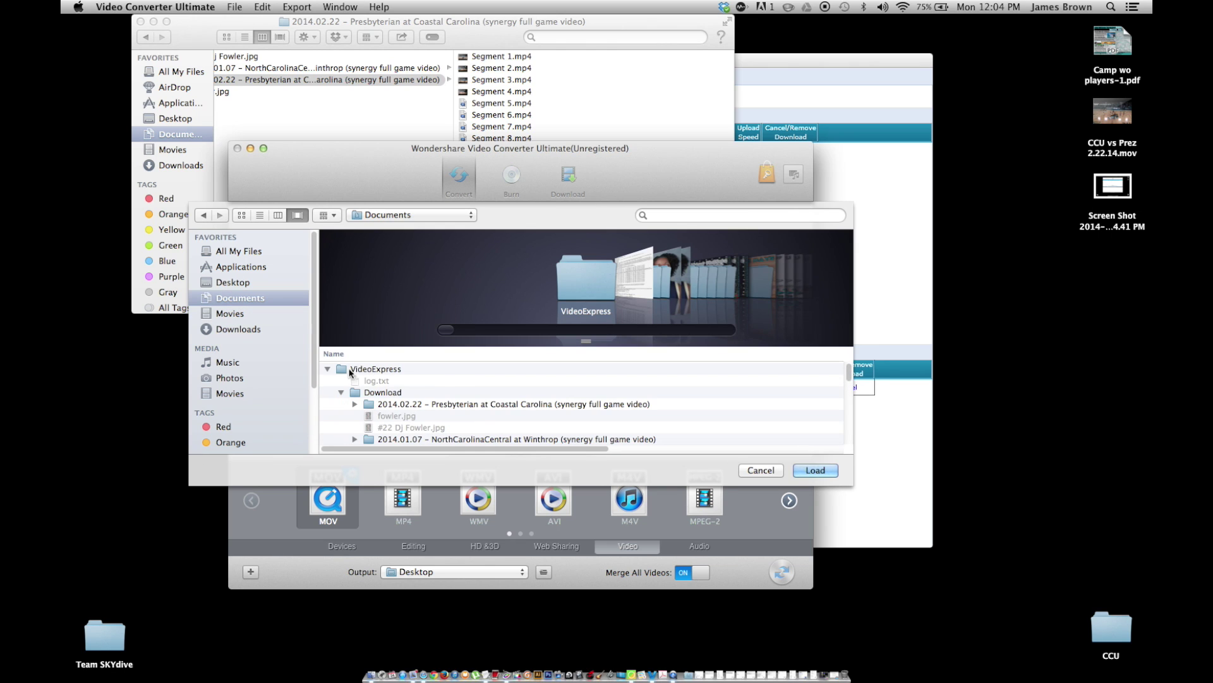
pyautogui.scroll(-3, 366, 377)
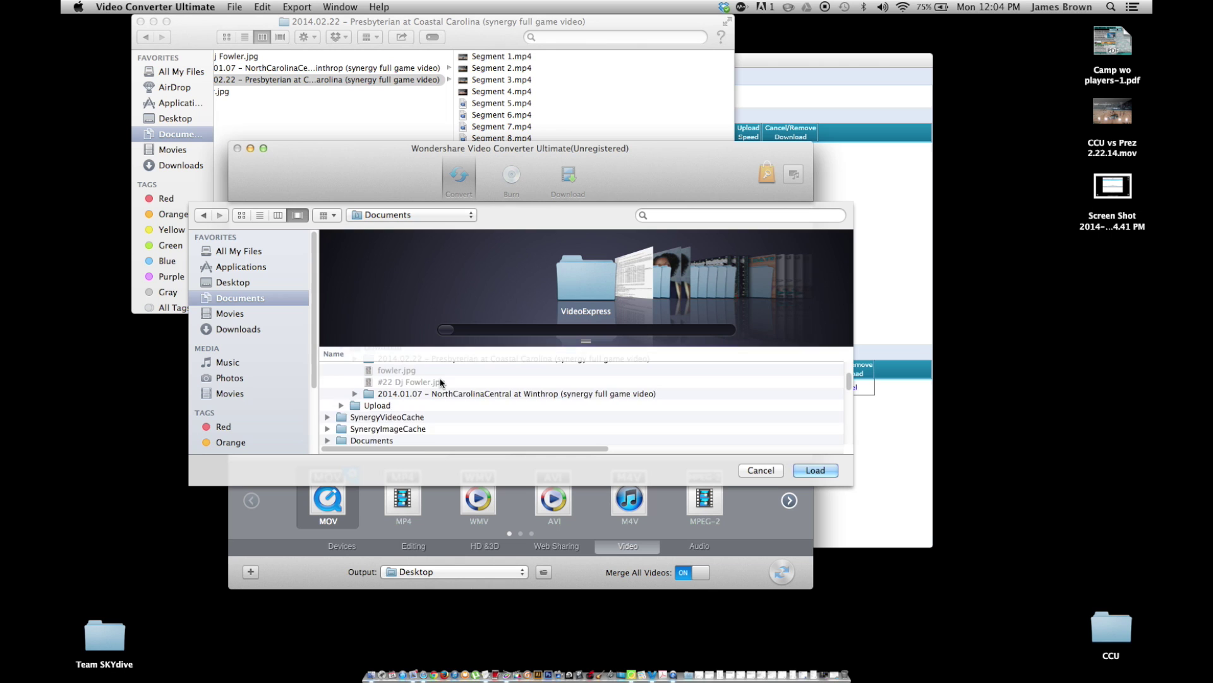
pyautogui.scroll(2, 441, 382)
pyautogui.click(433, 402)
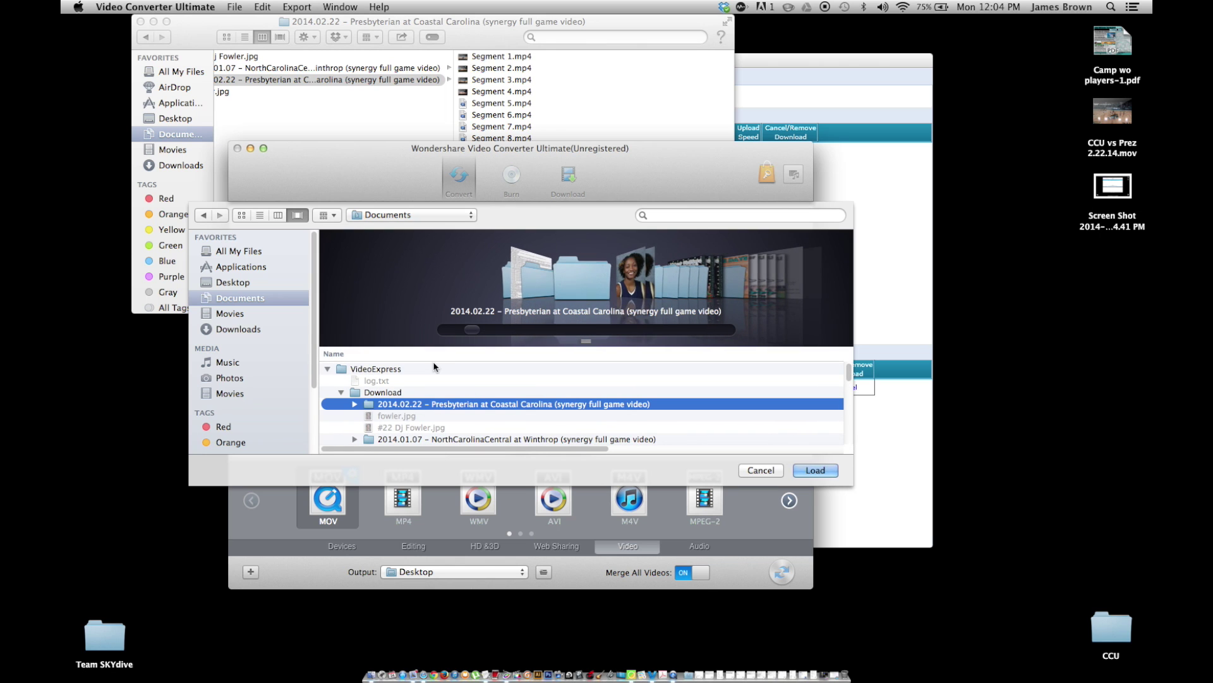
pyautogui.click(354, 404)
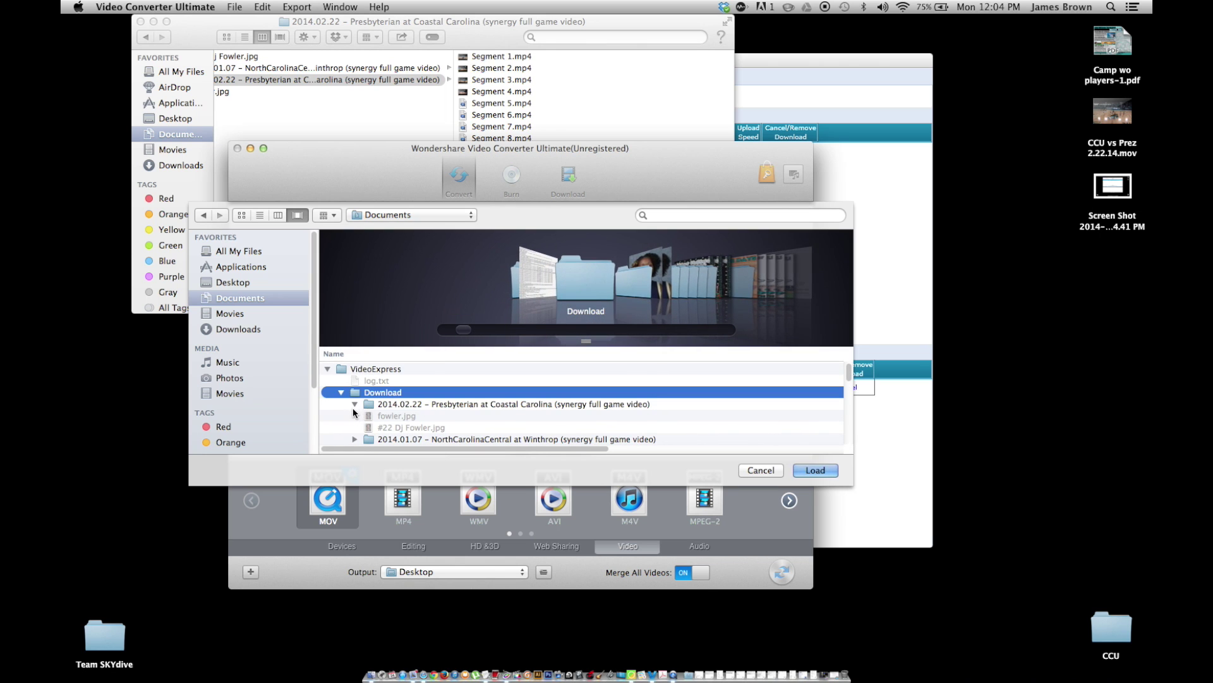
# - Select Segment 2.mp4, cancel the picker without loading, and return to Finder
pyautogui.click(409, 418)
pyautogui.scroll(-3, 409, 415)
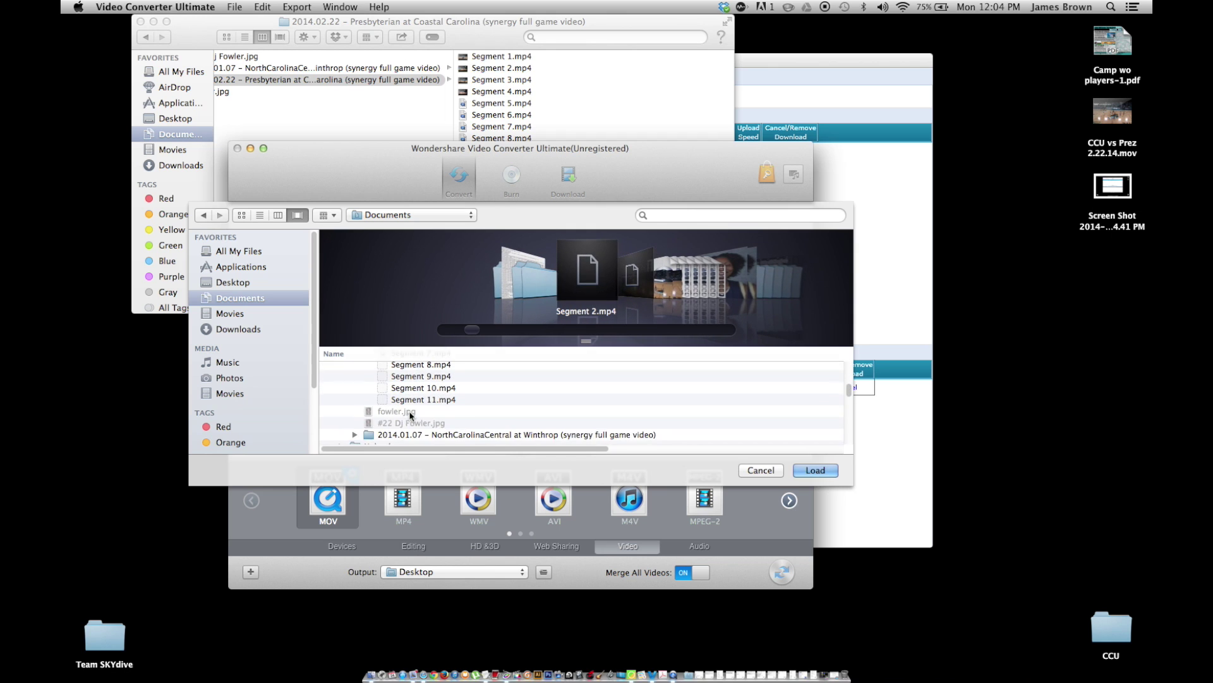
pyautogui.scroll(3, 409, 416)
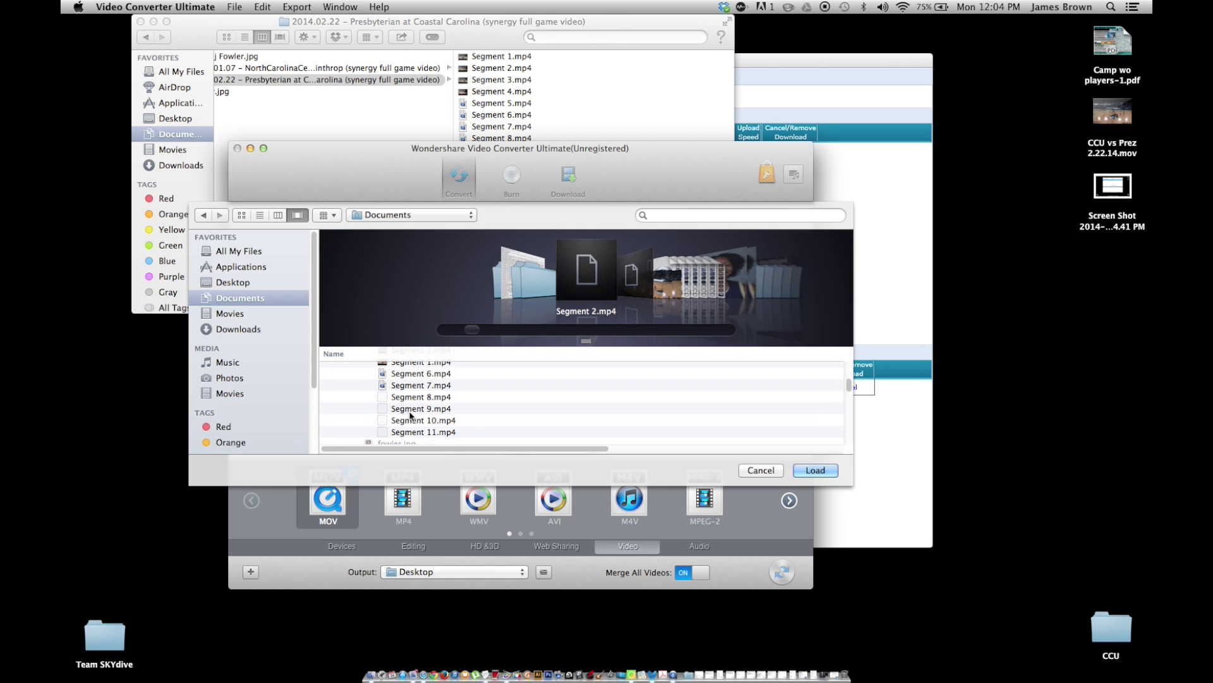
pyautogui.click(760, 471)
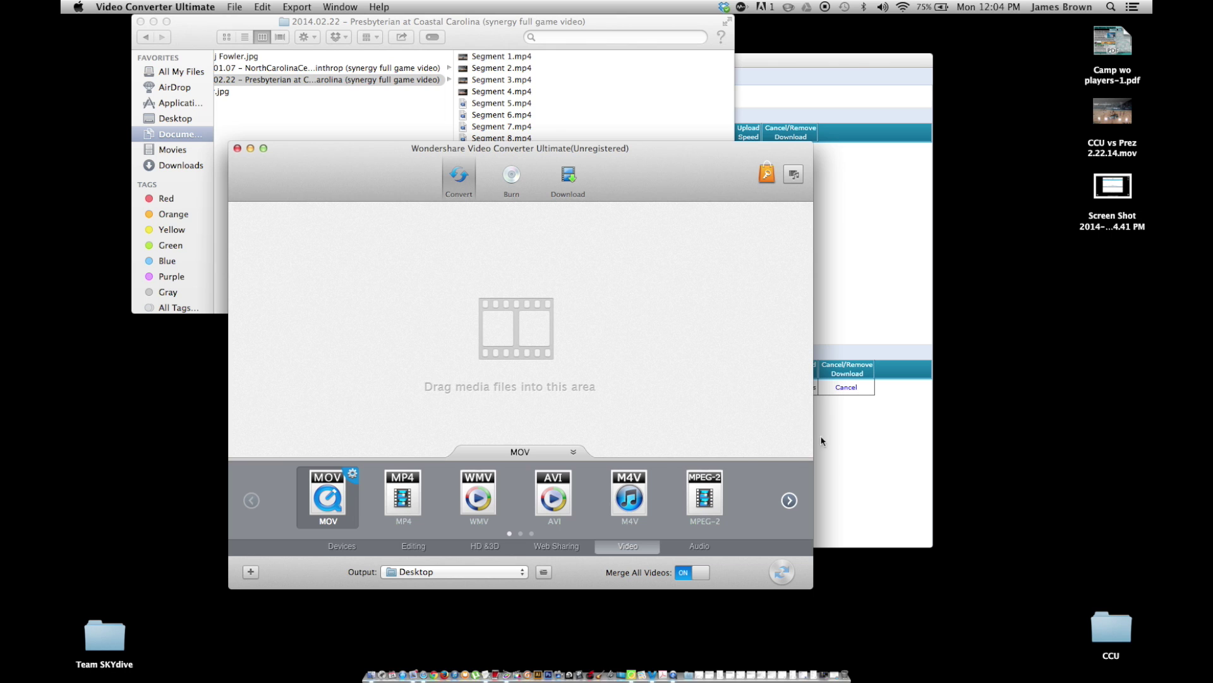
pyautogui.click(285, 112)
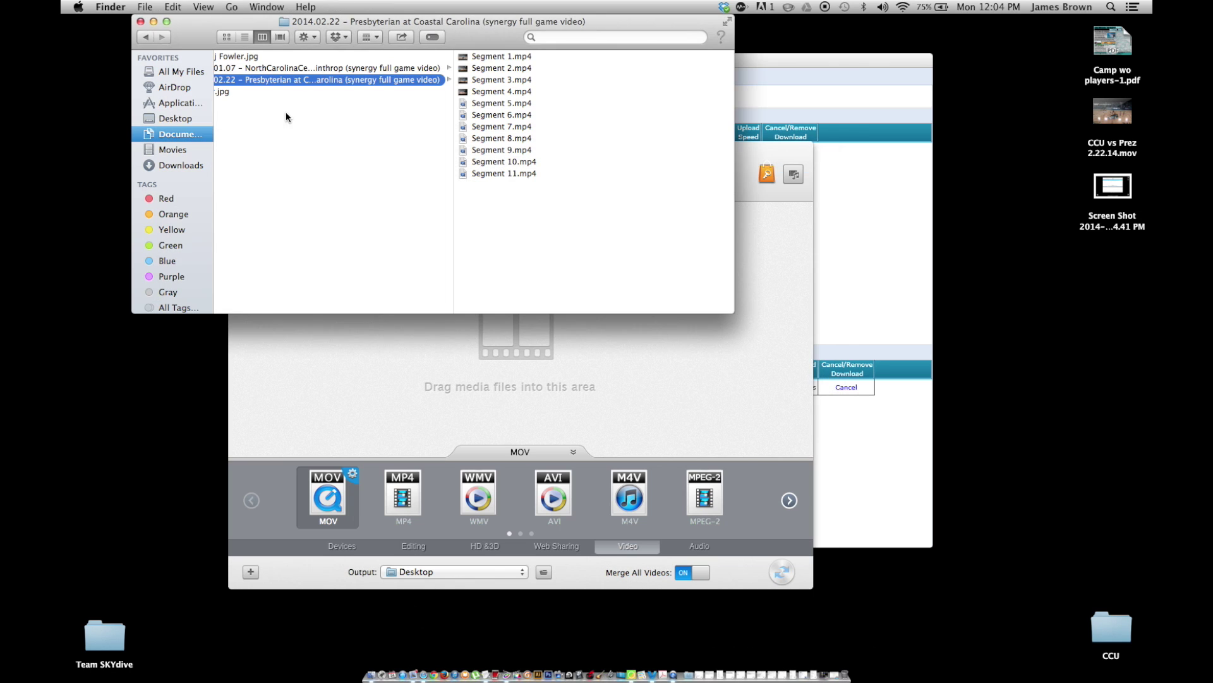
# - Start loading Segment 2.mp4 from Documents into the converter, then cancel the load
pyautogui.click(531, 58)
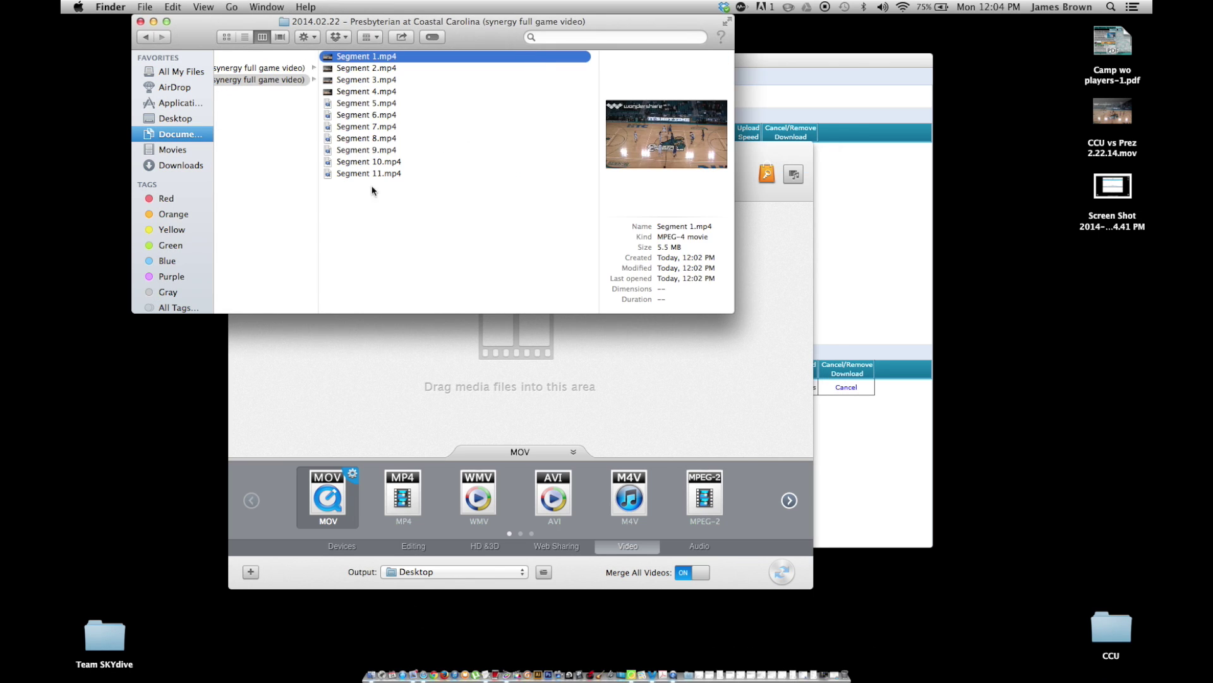
pyautogui.click(300, 537)
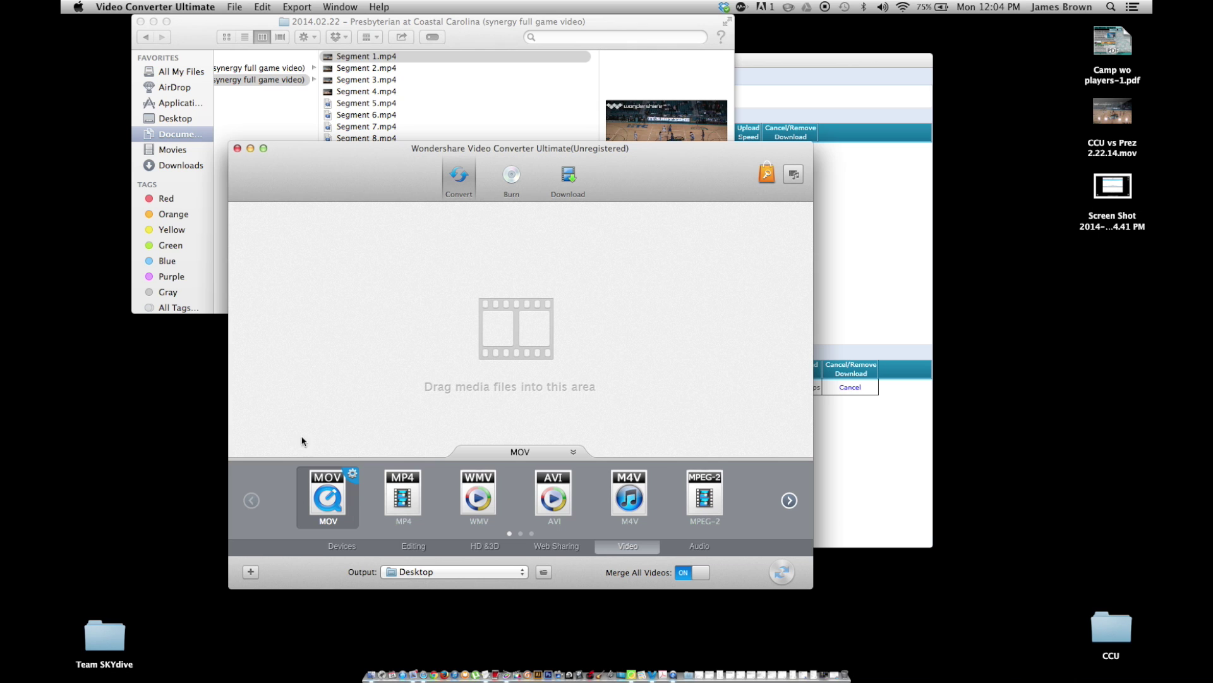
pyautogui.click(251, 573)
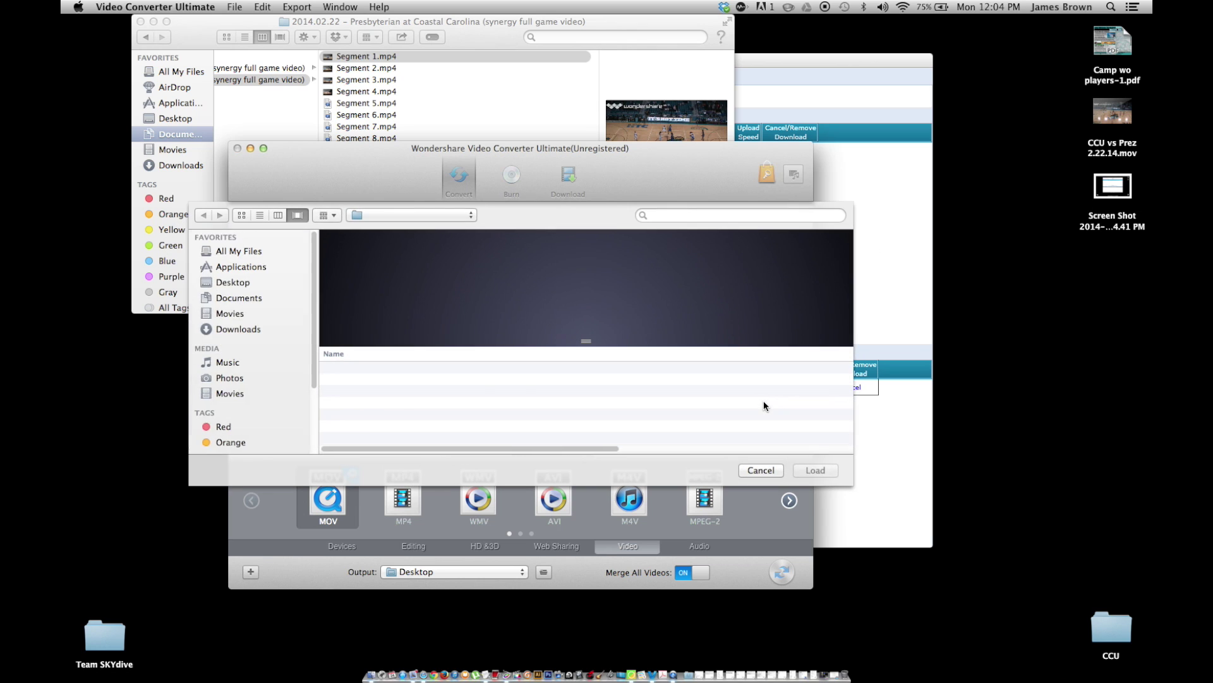
pyautogui.click(239, 298)
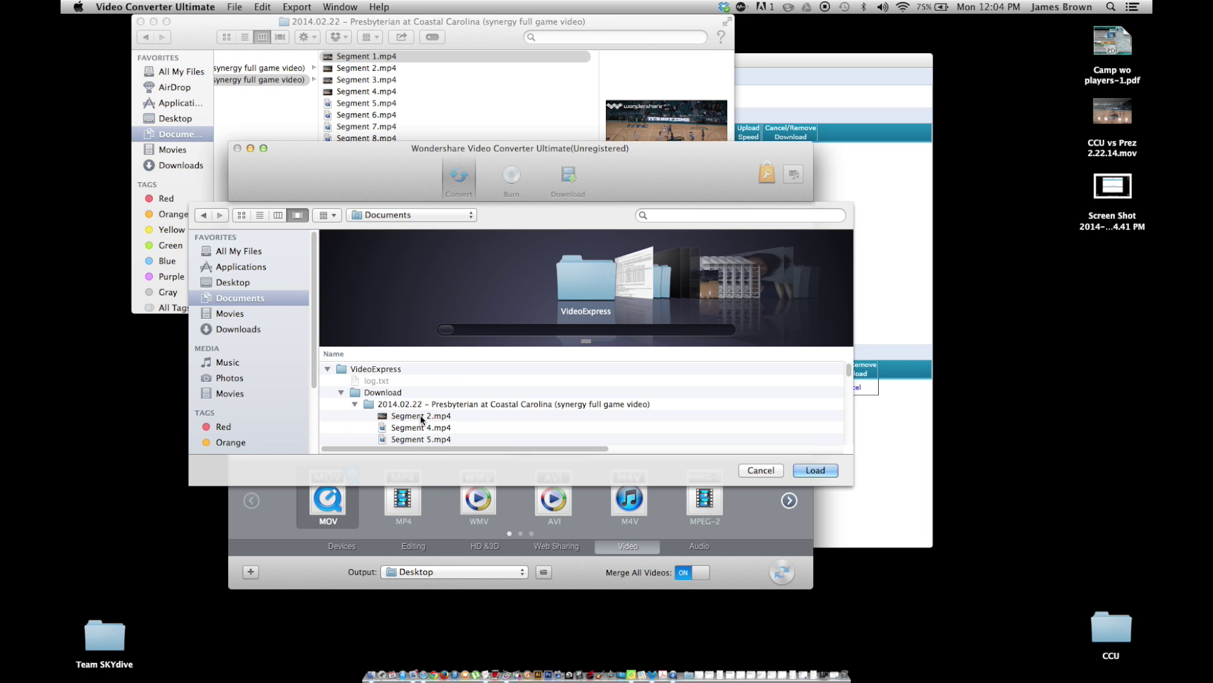
pyautogui.doubleClick(420, 414)
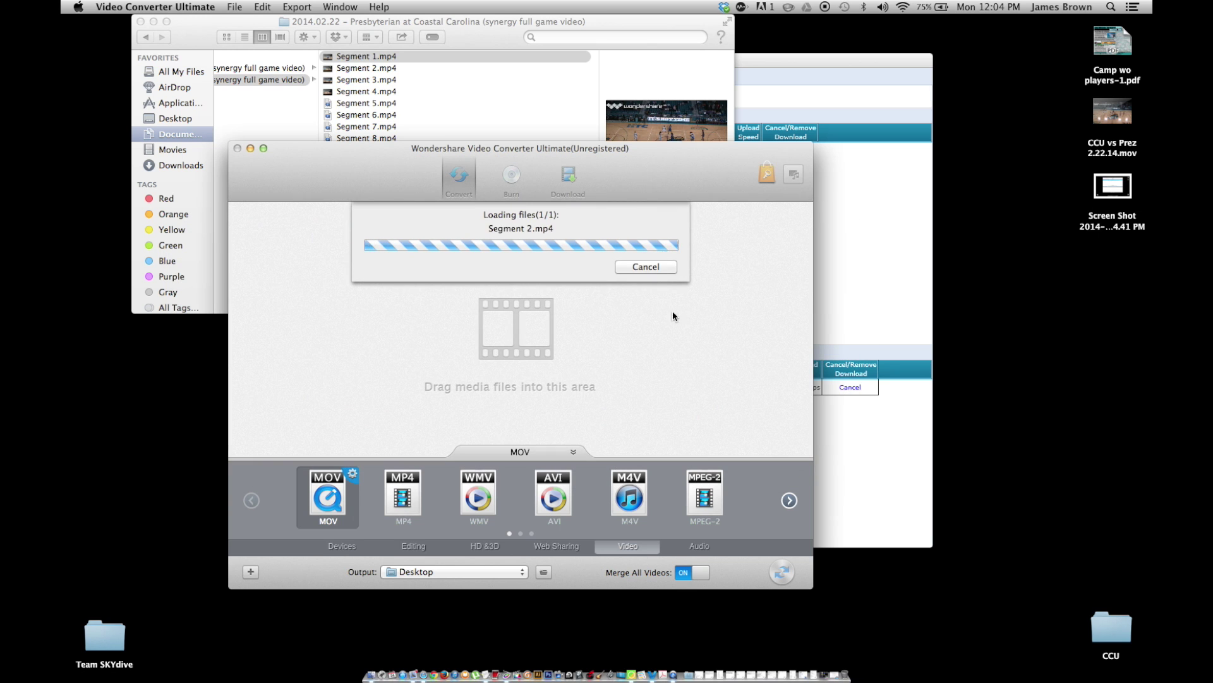
pyautogui.click(650, 266)
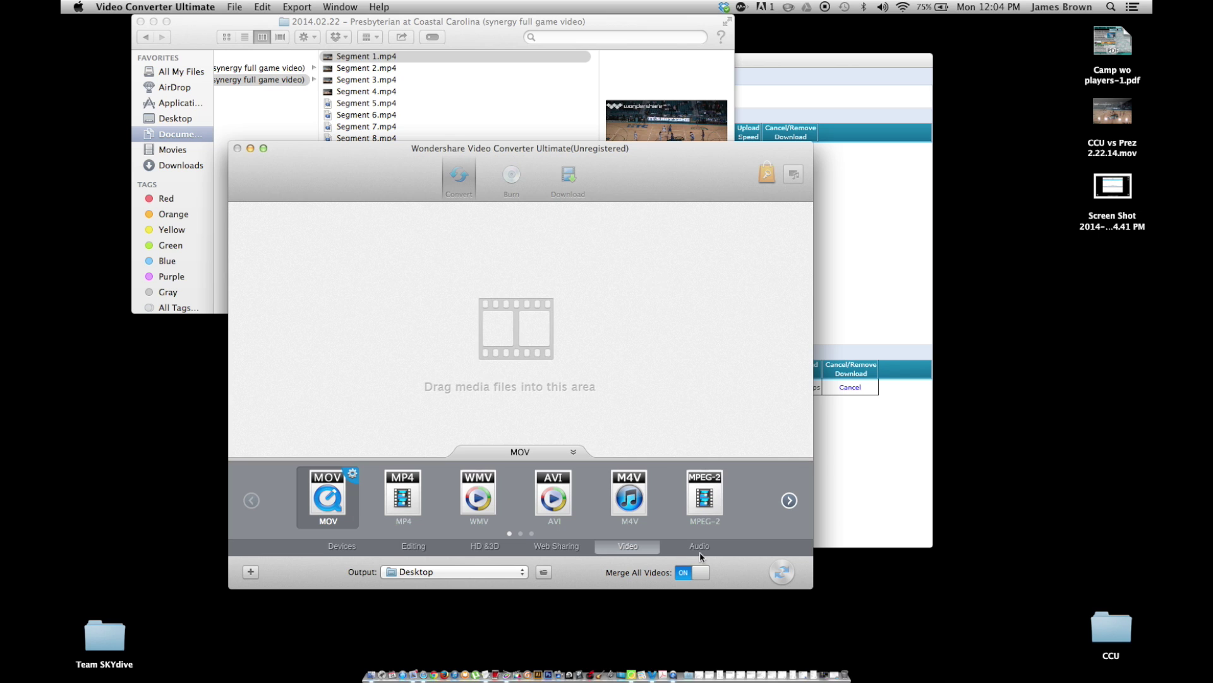
pyautogui.click(806, 210)
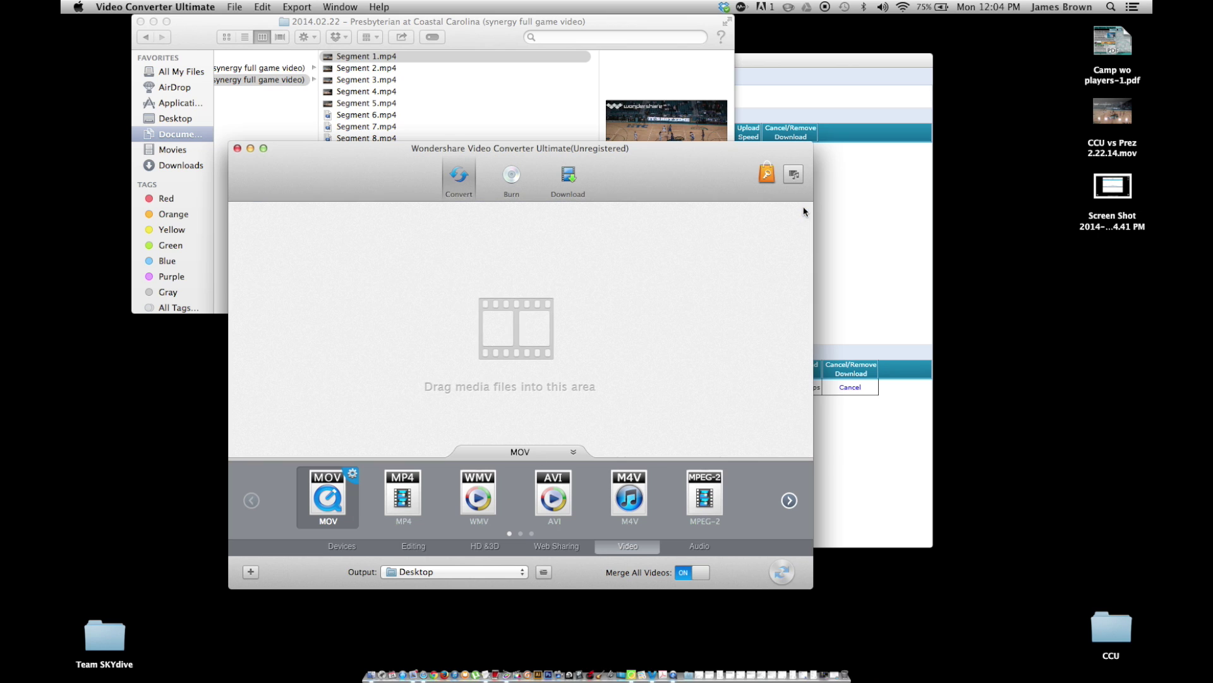
# - In Finder's 2014.02.22 folder, select Segment 1 through Segment 11.mp4 and drag them into the converter
pyautogui.click(437, 95)
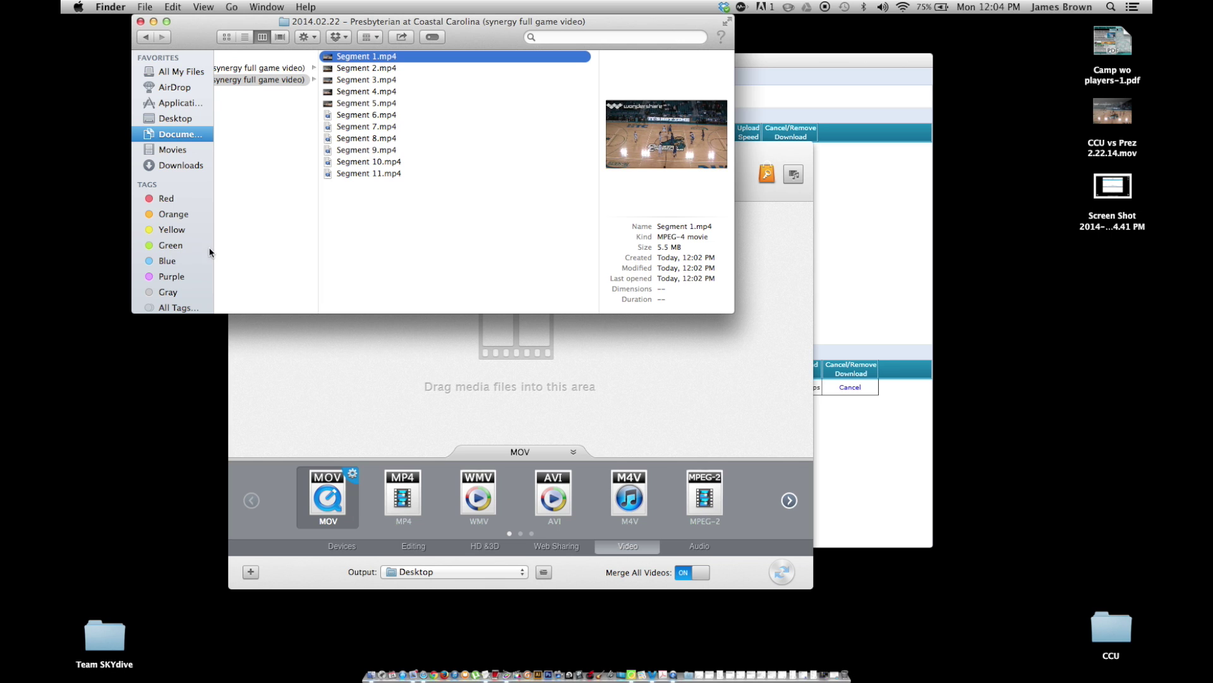
pyautogui.hscroll(-5, 264, 191)
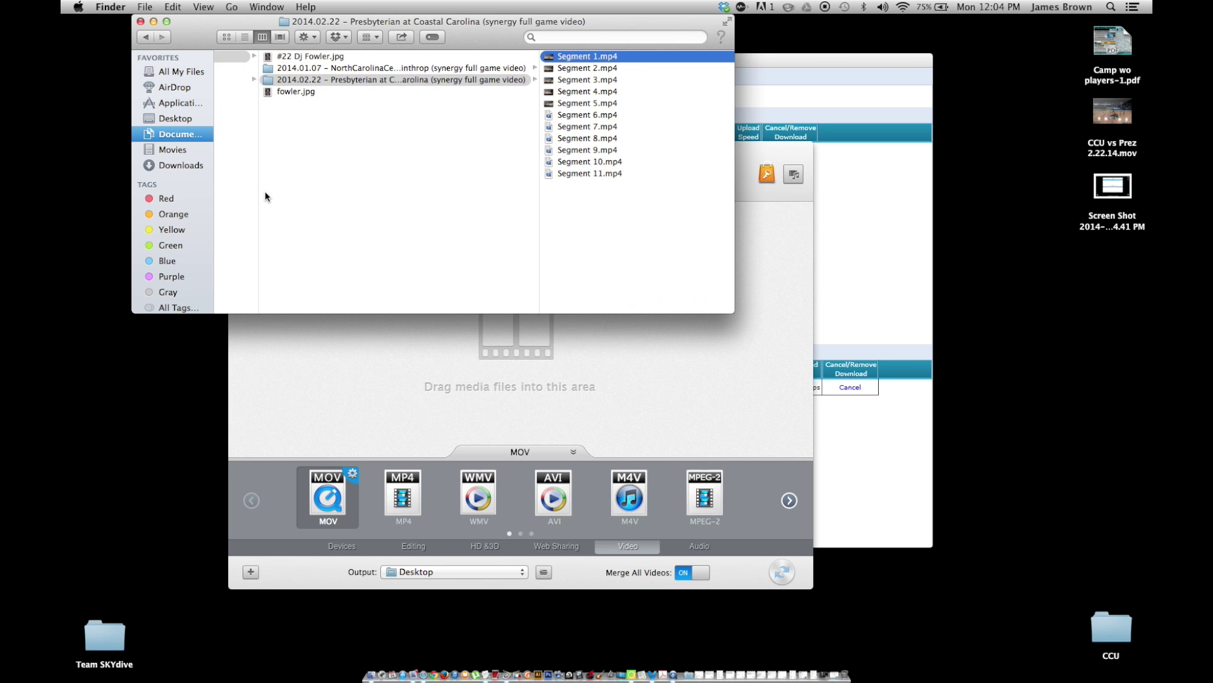
pyautogui.hscroll(-5, 264, 191)
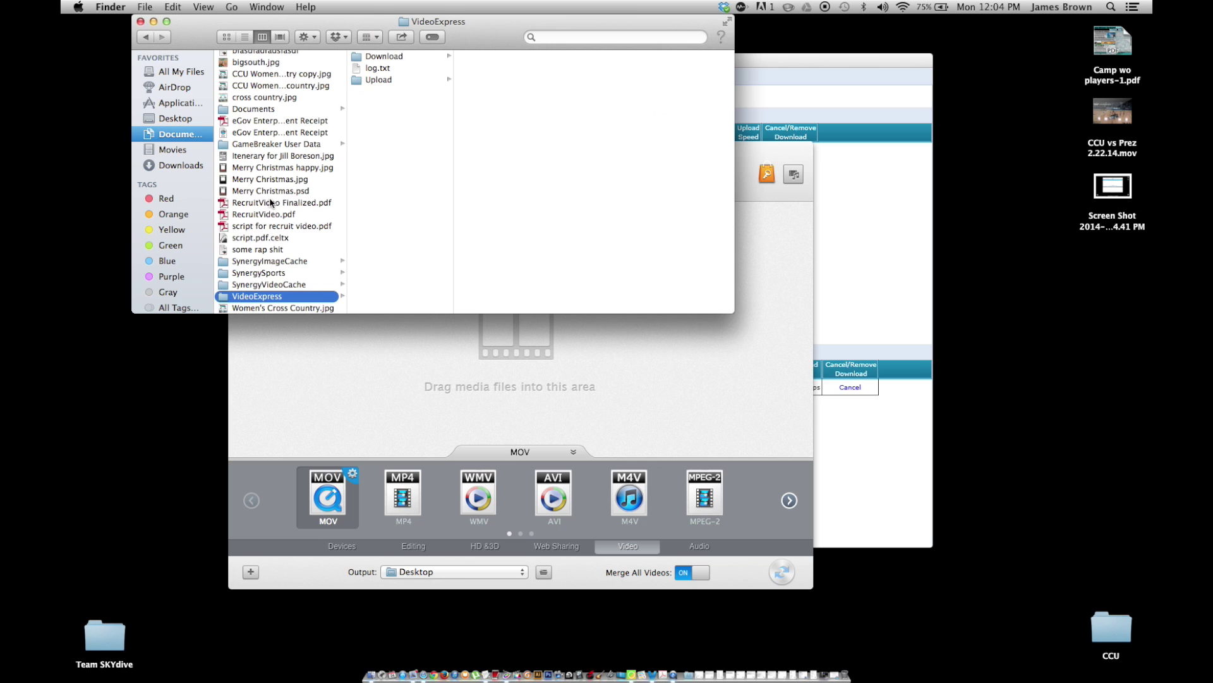
pyautogui.click(395, 59)
pyautogui.click(524, 81)
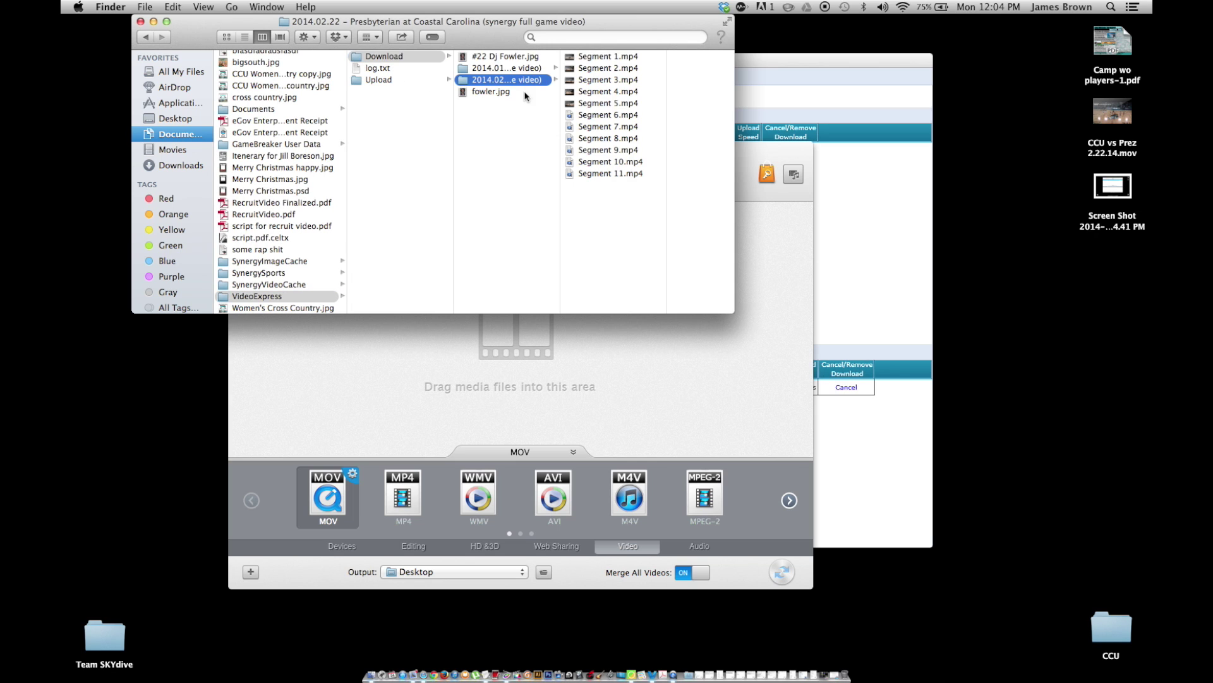
pyautogui.click(608, 58)
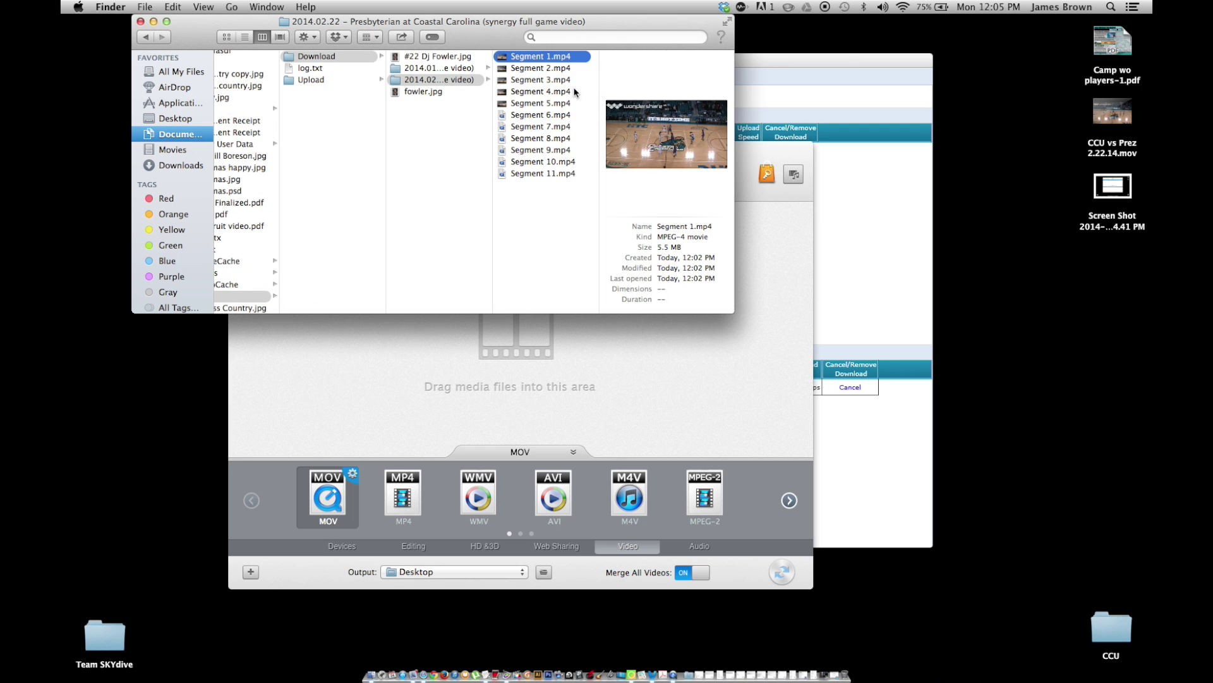
pyautogui.keyDown('shift'); pyautogui.click(564, 173); pyautogui.keyUp('shift')
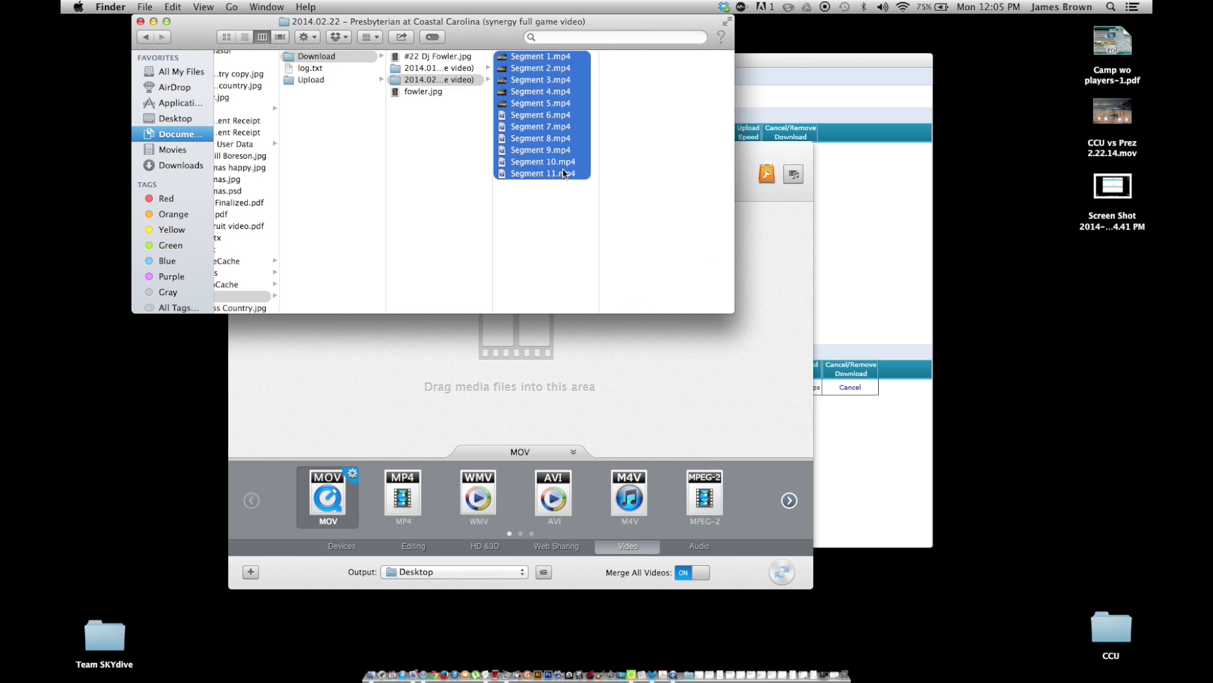
pyautogui.moveTo(552, 173)
pyautogui.mouseDown()
pyautogui.moveTo(534, 380)
pyautogui.moveTo(555, 171)
pyautogui.moveTo(569, 190)
pyautogui.mouseUp()
pyautogui.click(640, 462)
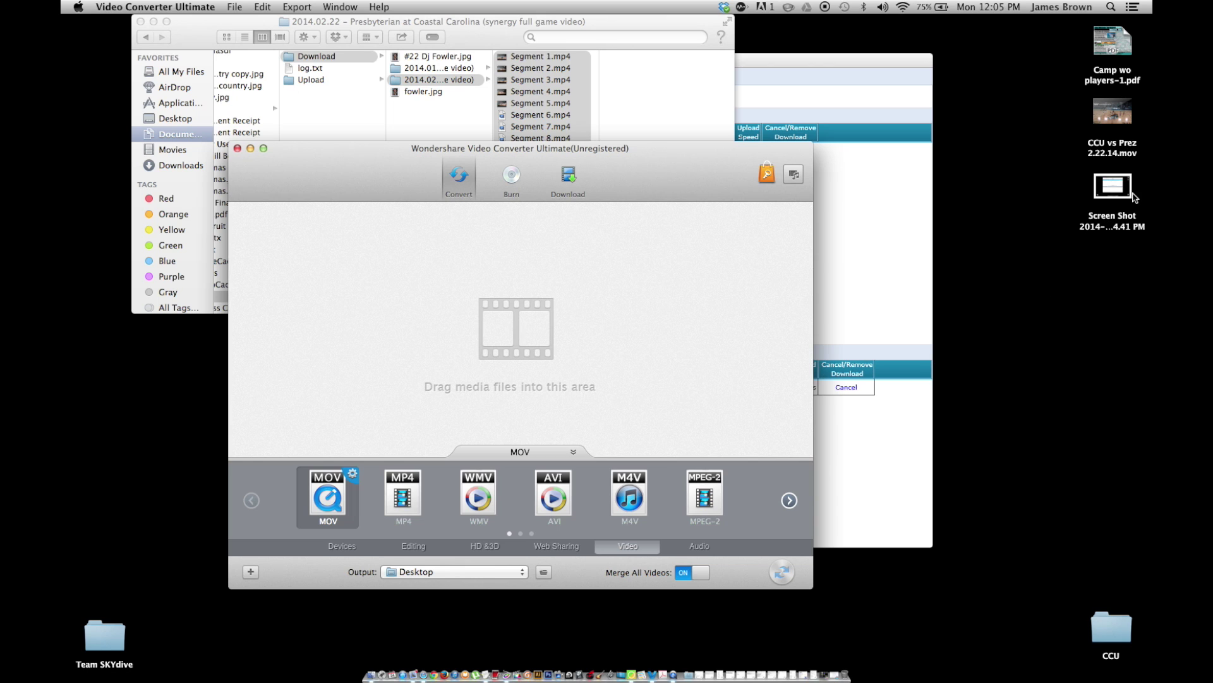
# - Minimize the converter, then cancel and remove the Presbyterian@Coastal Carolina download at 41.69%
pyautogui.moveTo(1117, 97)
pyautogui.click(251, 148)
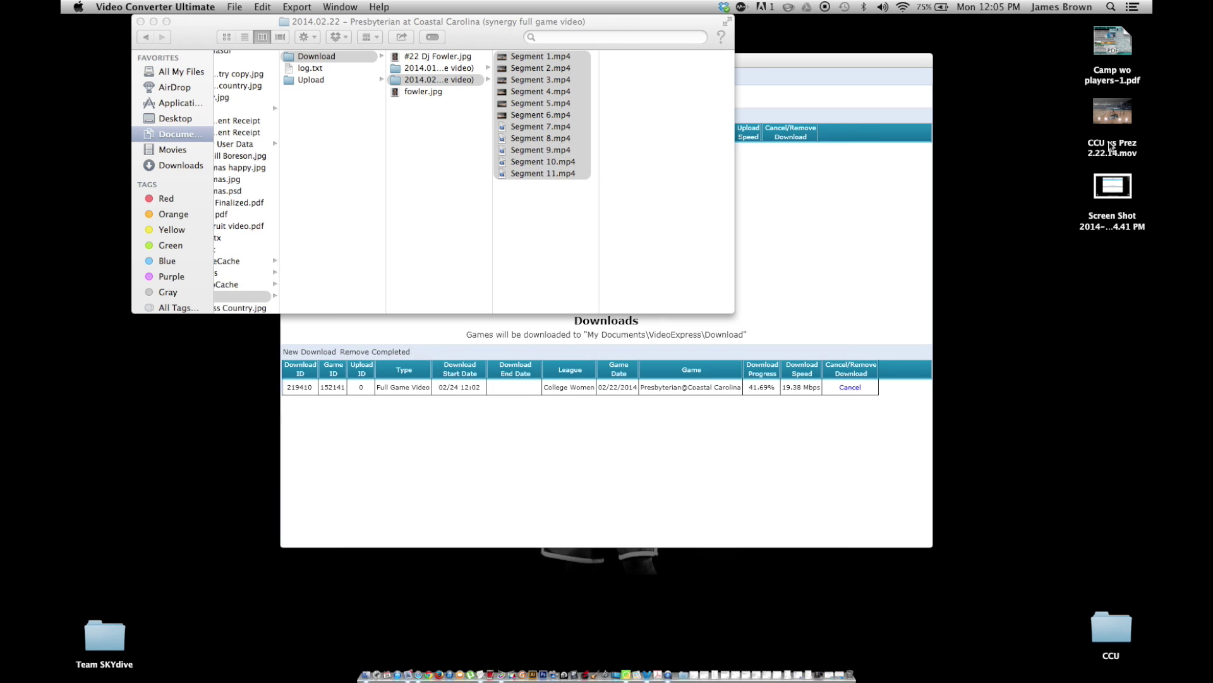
pyautogui.click(854, 297)
pyautogui.click(850, 387)
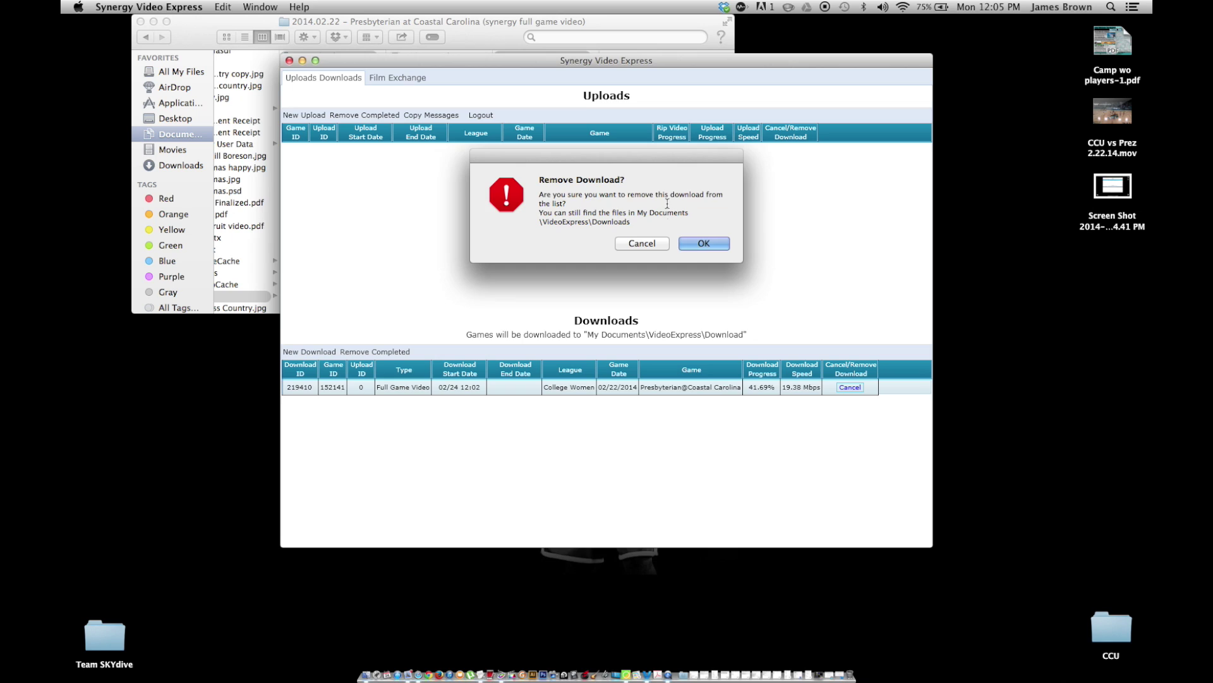
pyautogui.click(691, 245)
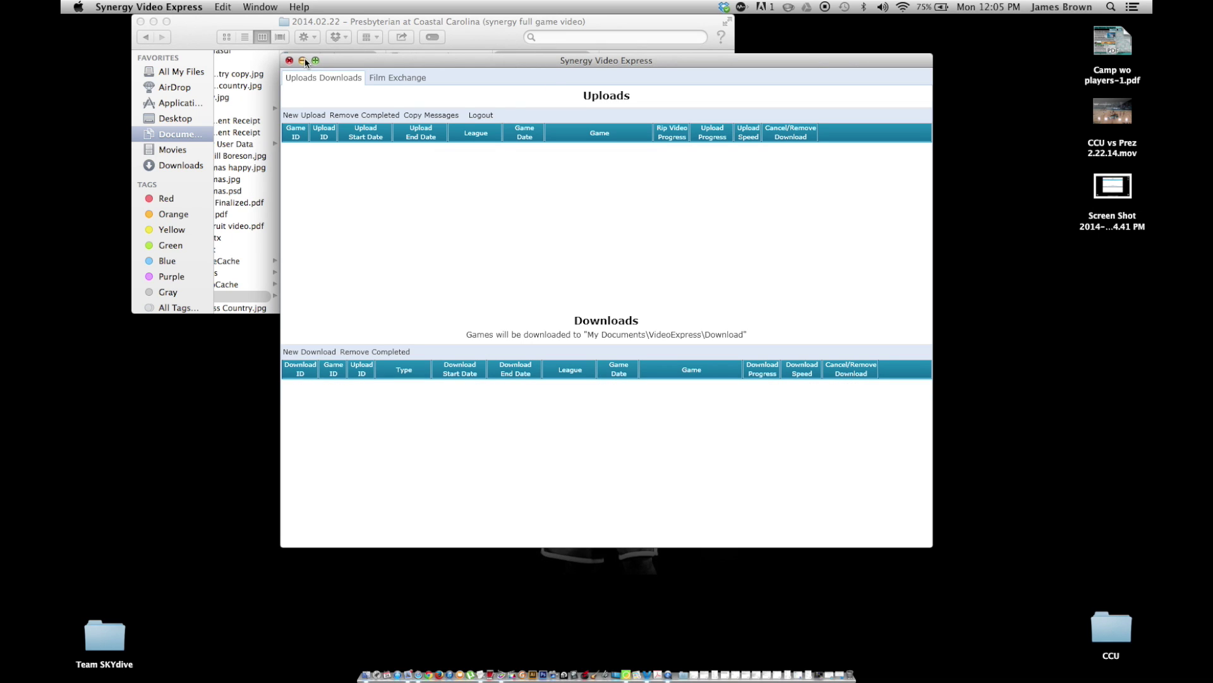